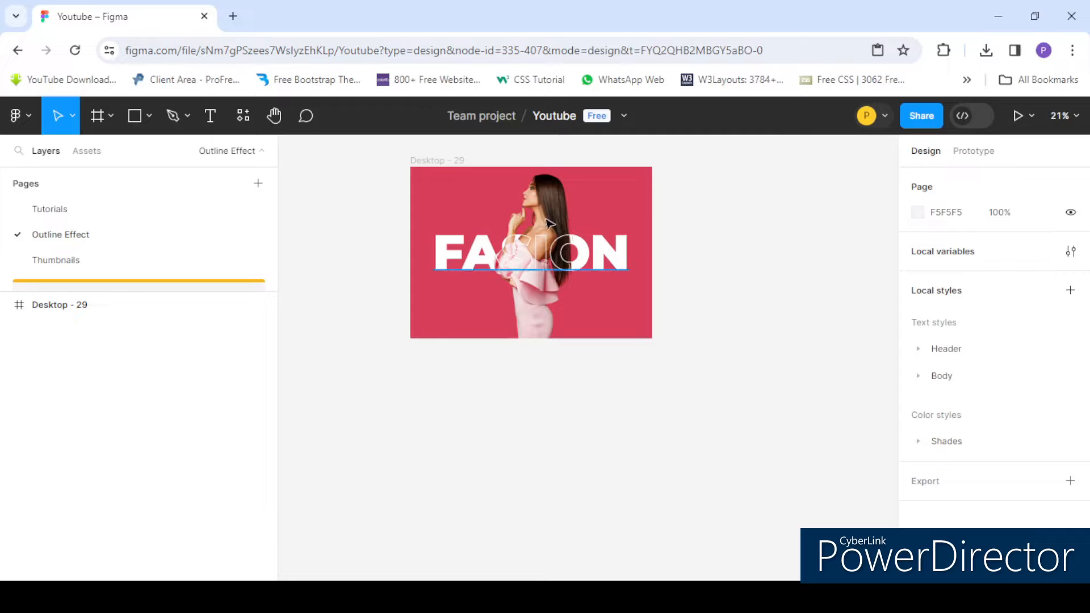
Step: Add a new 1440 × 1024 Desktop frame in the empty canvas area beside the finished design
scroll(397, 168, down, 5)
scroll(509, 190, up, 3)
scroll(488, 200, up, 5)
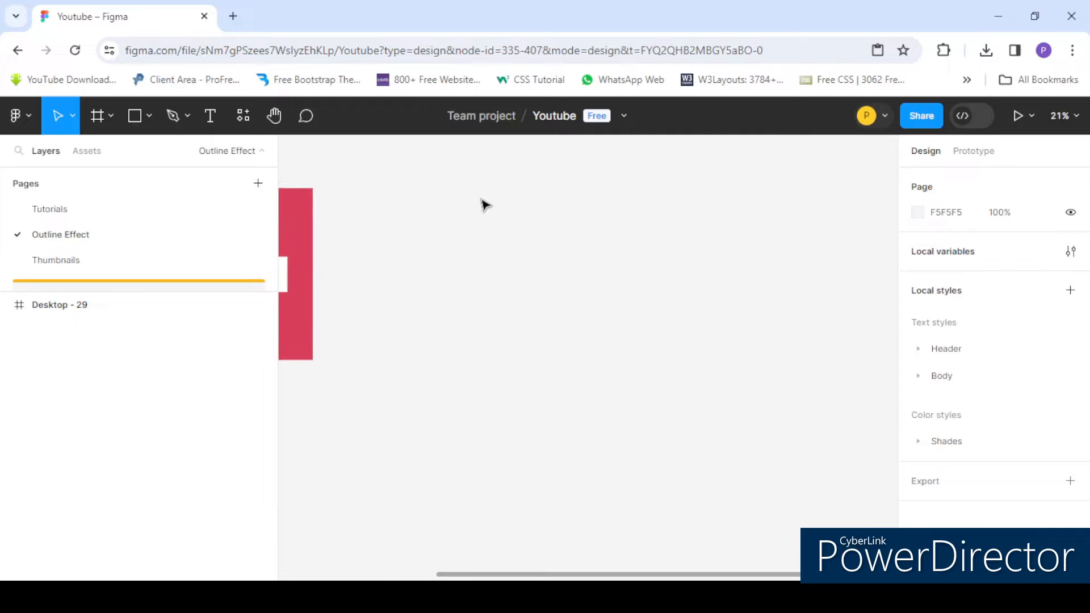
click(97, 110)
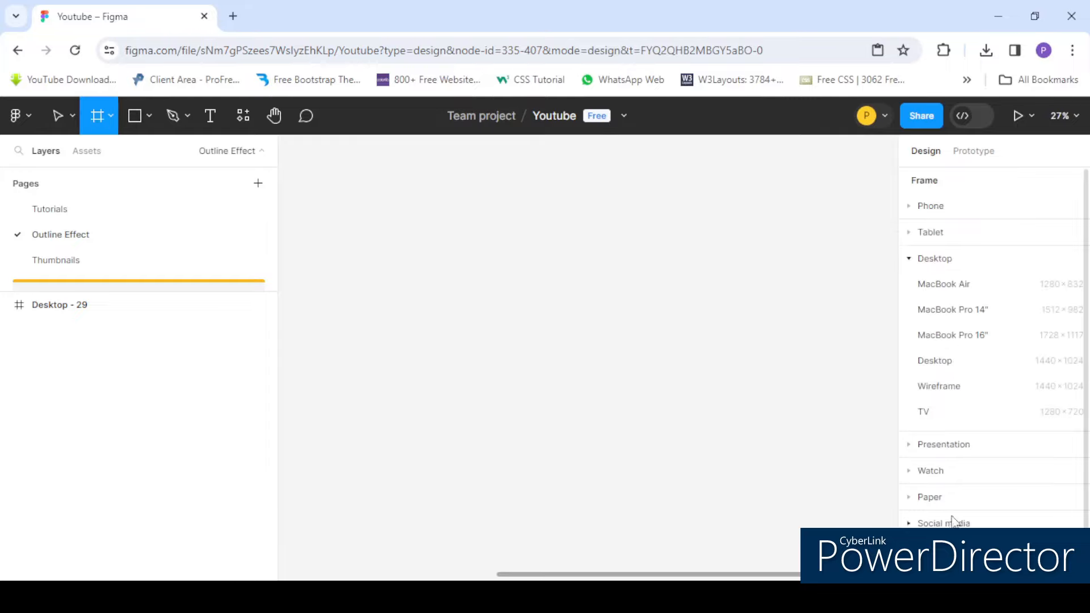
click(934, 361)
scroll(594, 343, up, 1)
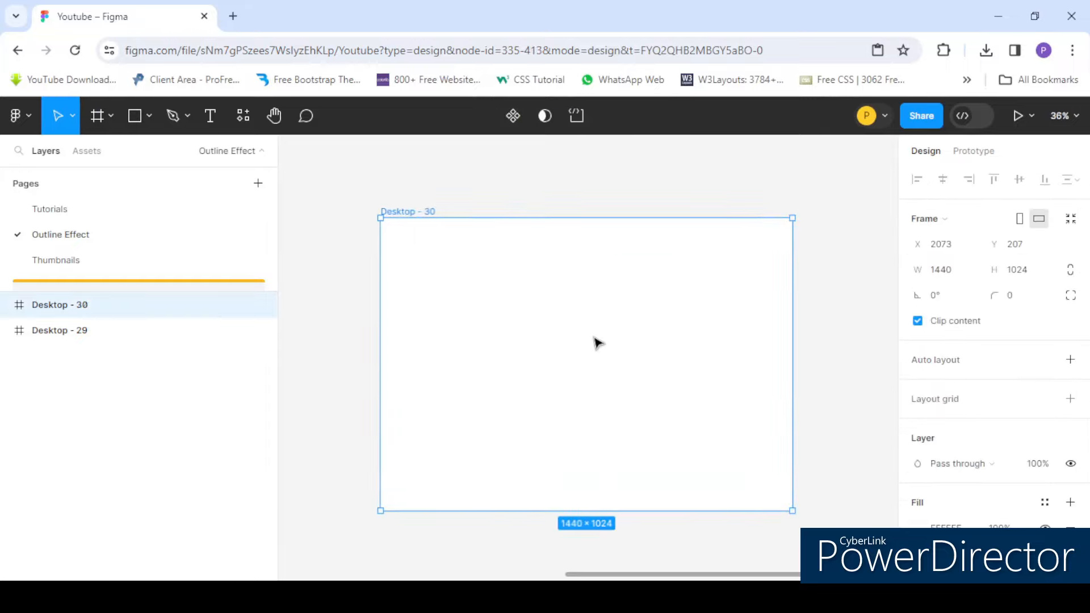
Step: Run the Pexels plugin and search its photo library for "model"
scroll(568, 330, down, 1)
right_click(612, 328)
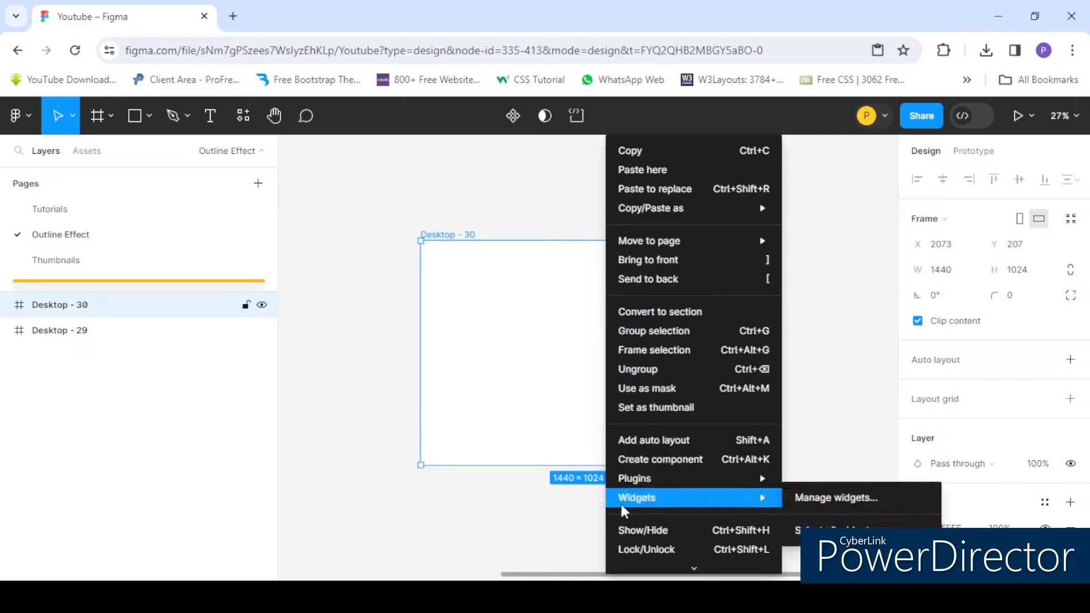
mouse_move(625, 480)
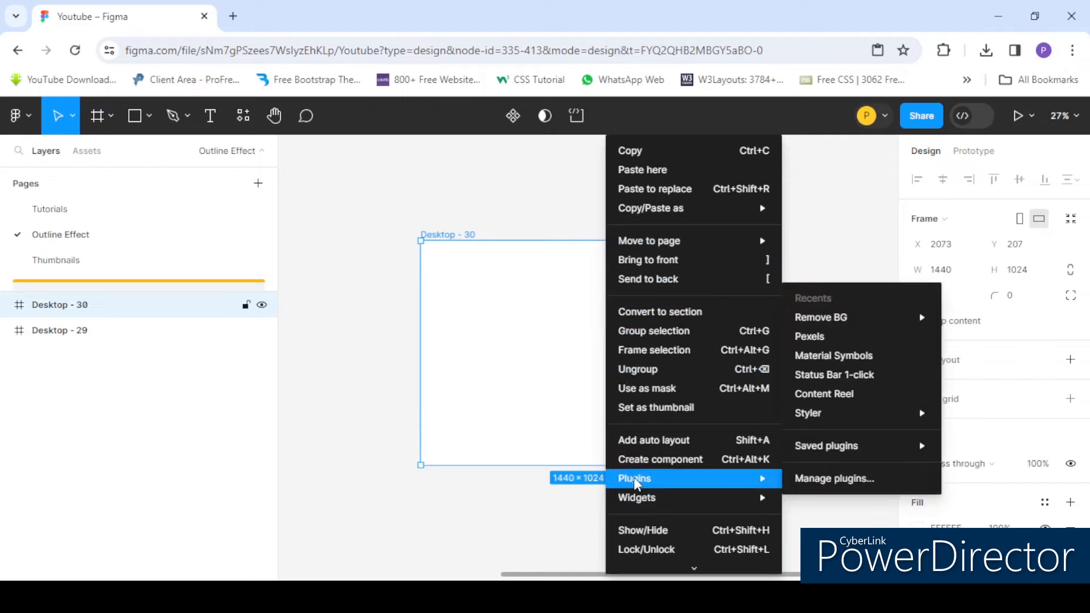
click(843, 343)
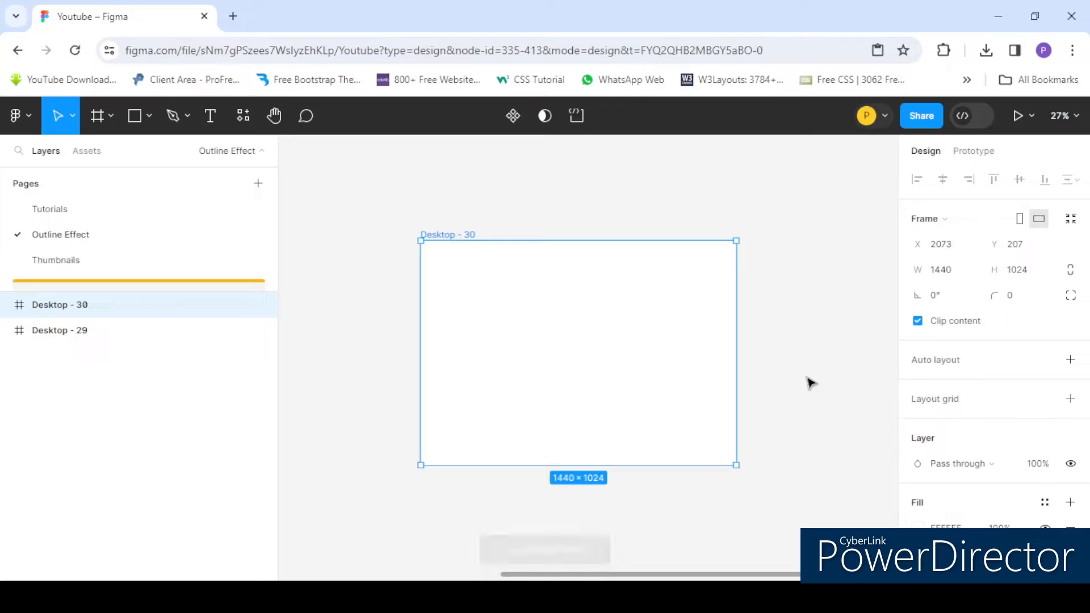
click(728, 238)
text(model)
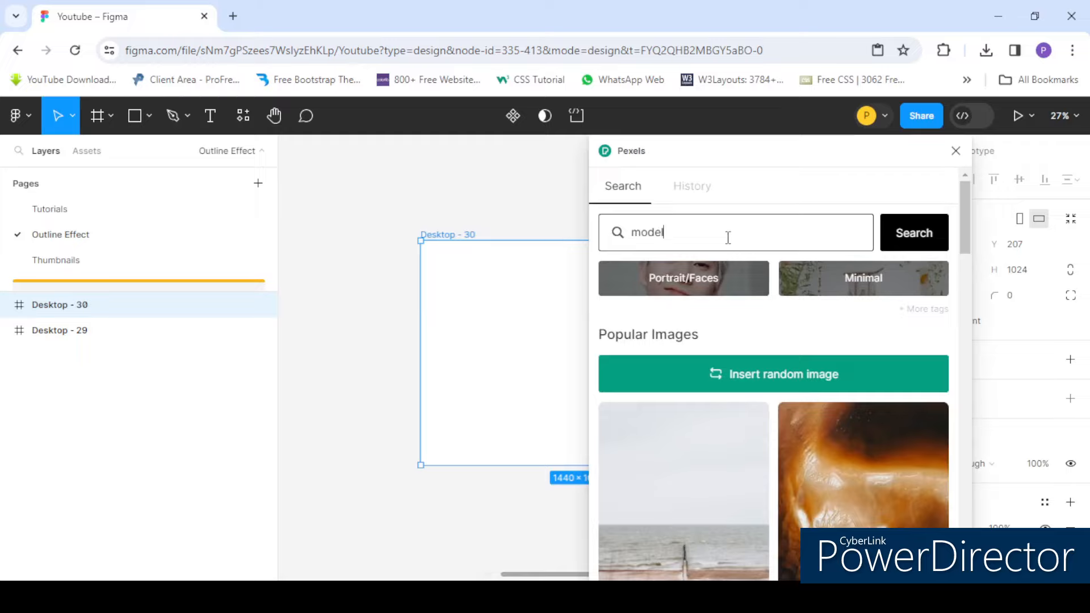
key(Return)
Step: Insert the photo of the long-haired woman in the pink ruffled dress from the Pexels results and close the plugin
scroll(737, 494, down, 5)
scroll(733, 494, down, 10)
scroll(733, 494, down, 3)
scroll(733, 494, down, 8)
scroll(733, 494, down, 8)
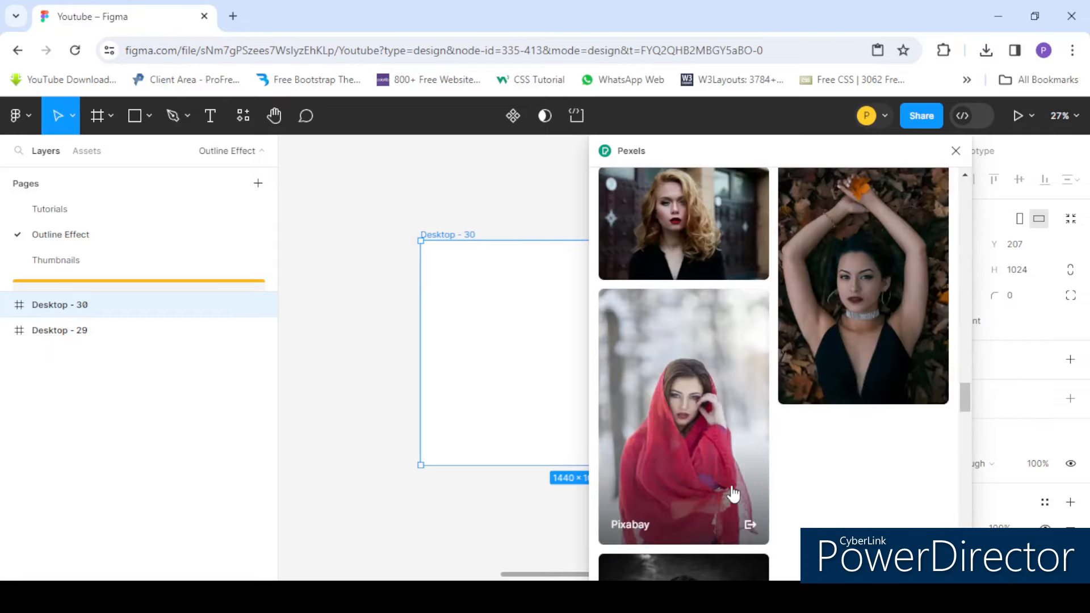
scroll(733, 494, down, 6)
scroll(733, 494, up, 4)
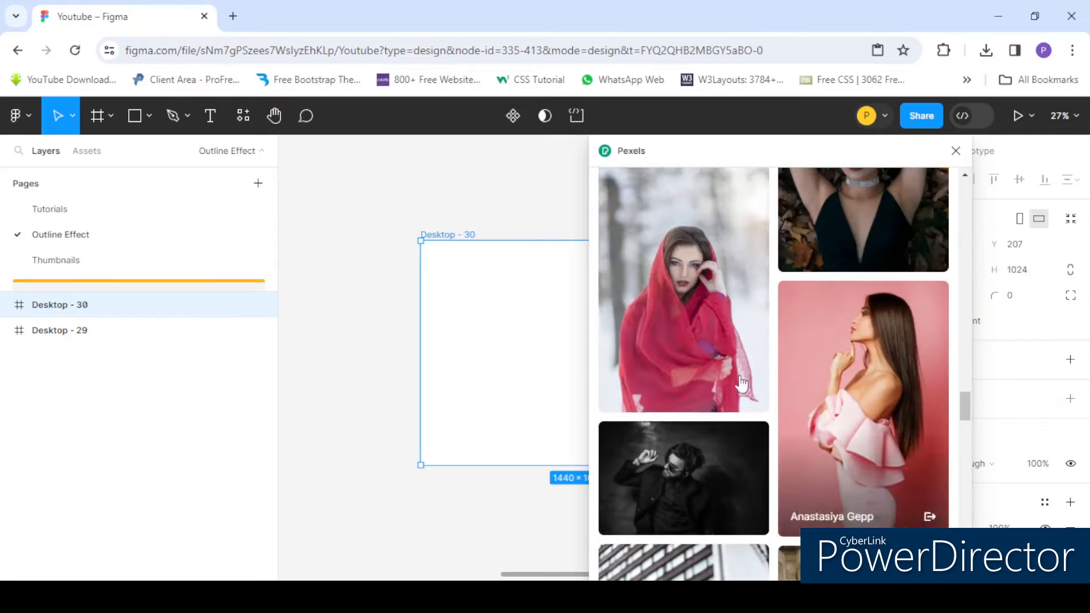
click(442, 273)
click(866, 391)
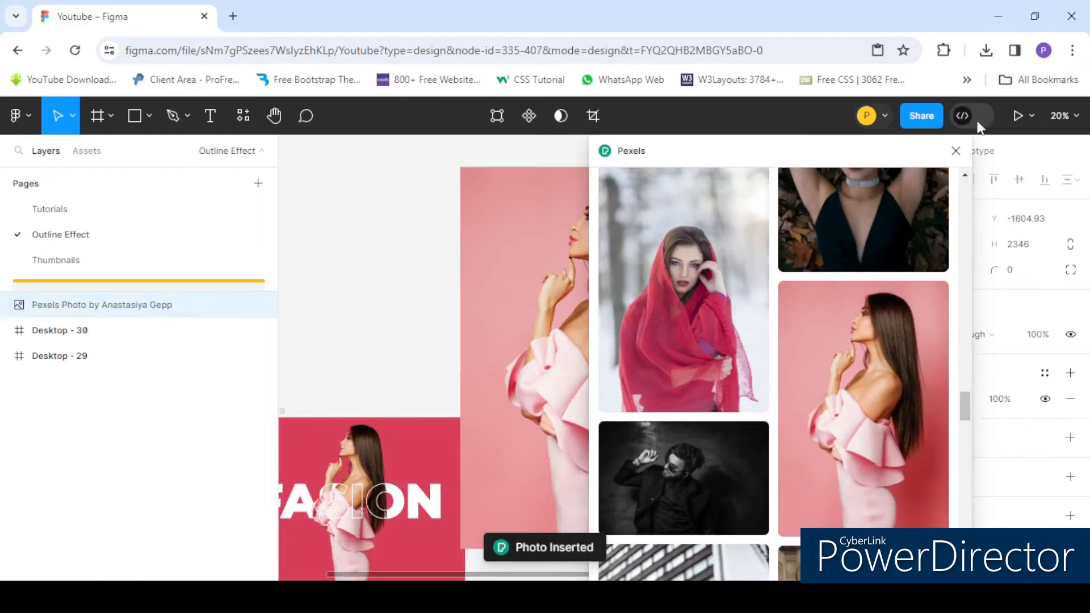
scroll(443, 250, down, 5)
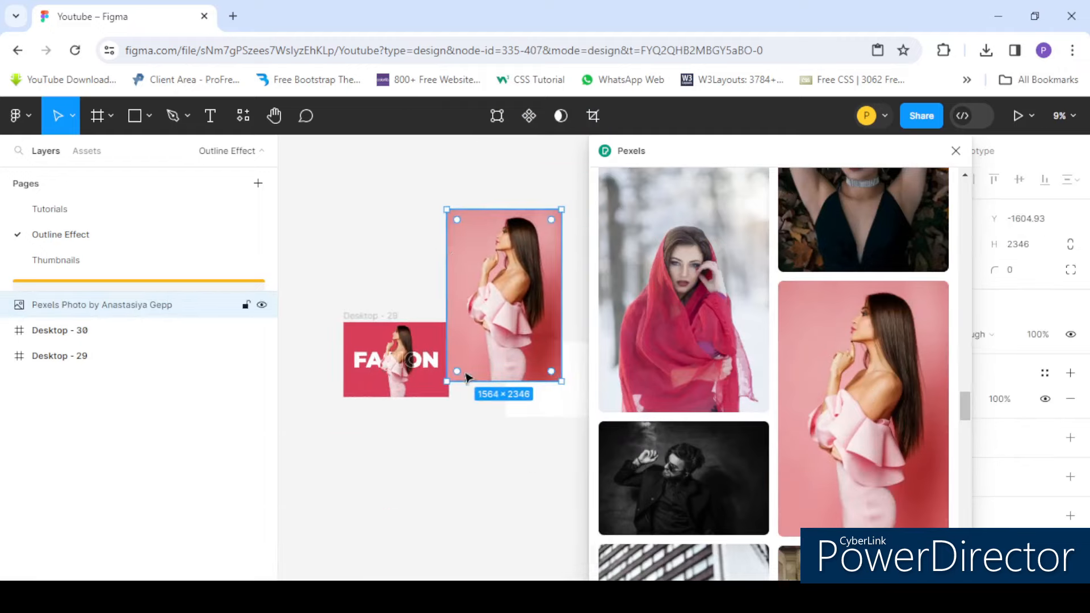
click(956, 151)
Step: Move the inserted photo off the two frames into the empty canvas beside Desktop - 30
scroll(685, 355, up, 3)
scroll(605, 286, down, 5)
drag(505, 284, 691, 352)
scroll(567, 343, up, 3)
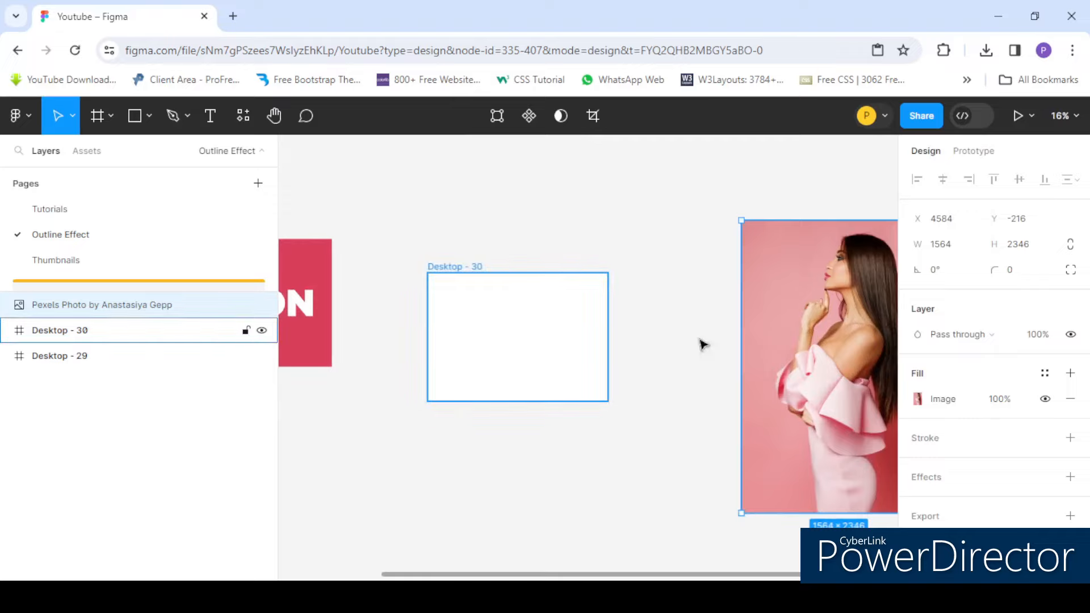
drag(838, 335, 816, 317)
scroll(502, 190, down, 2)
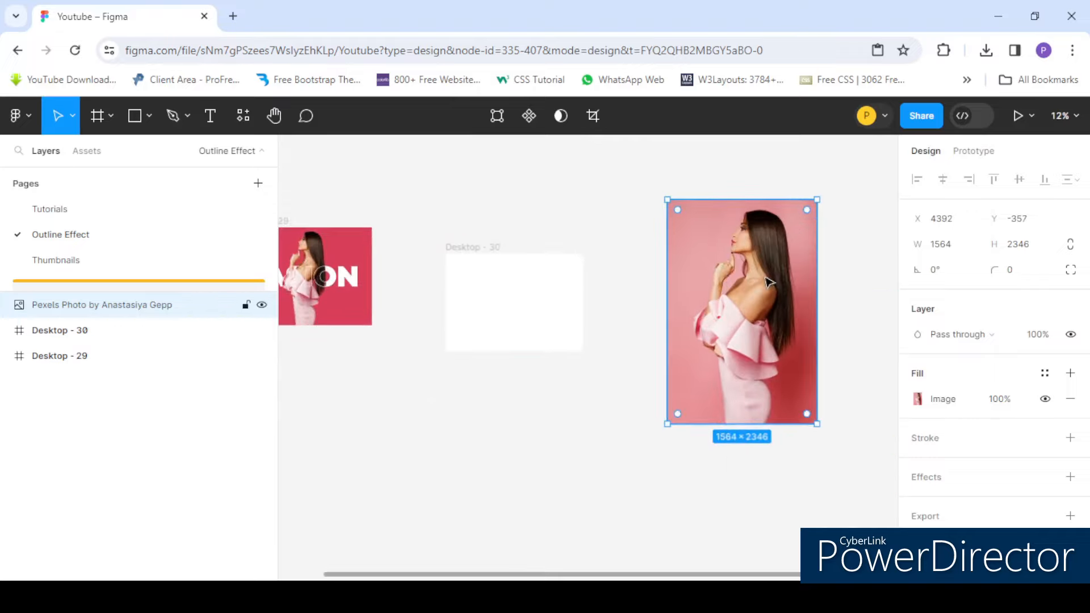
drag(771, 282, 730, 286)
scroll(750, 279, up, 2)
scroll(642, 264, down, 3)
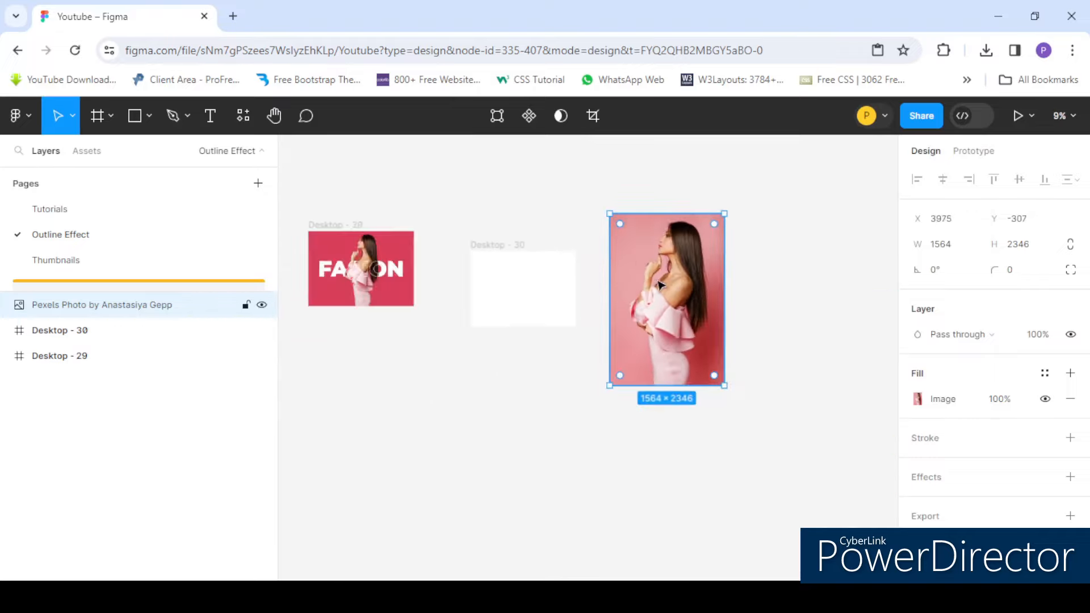
Step: Remove the pink background from the woman's photo with the Remove BG plugin
scroll(681, 305, up, 3)
right_click(681, 305)
mouse_move(733, 460)
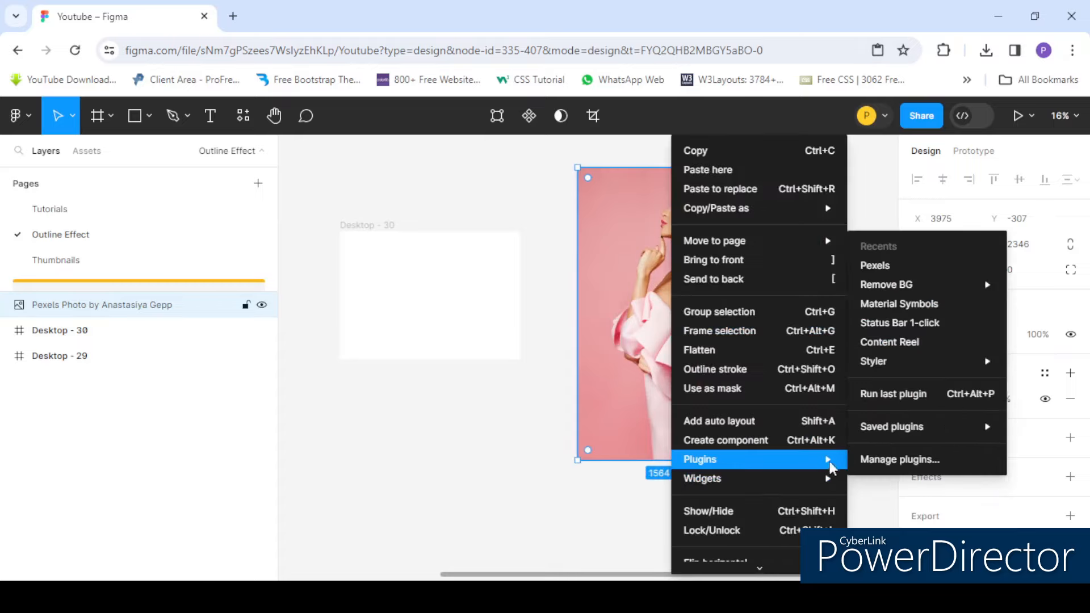
mouse_move(920, 285)
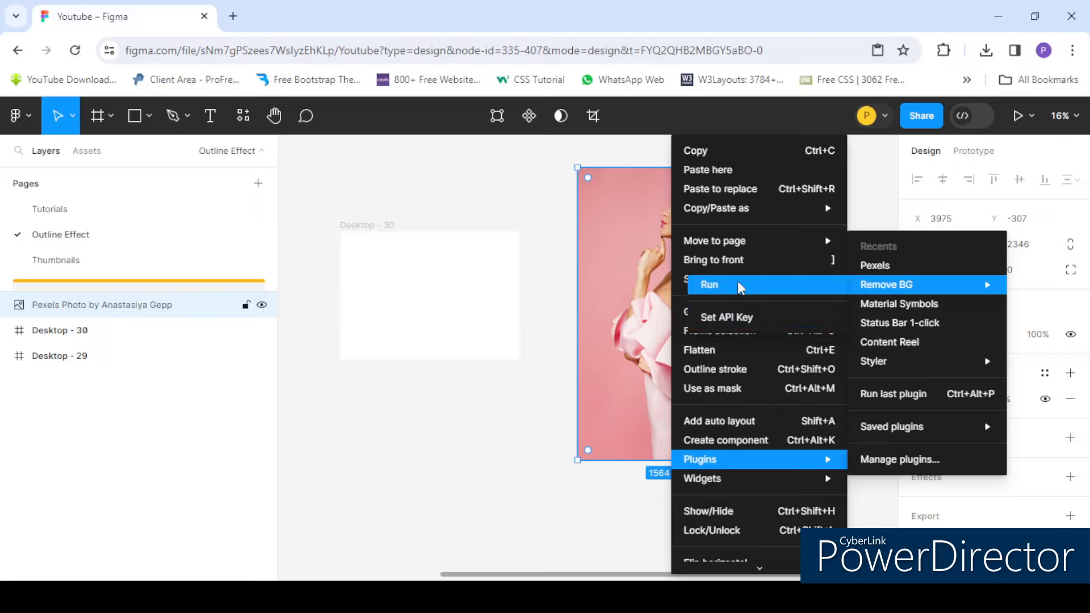
click(752, 282)
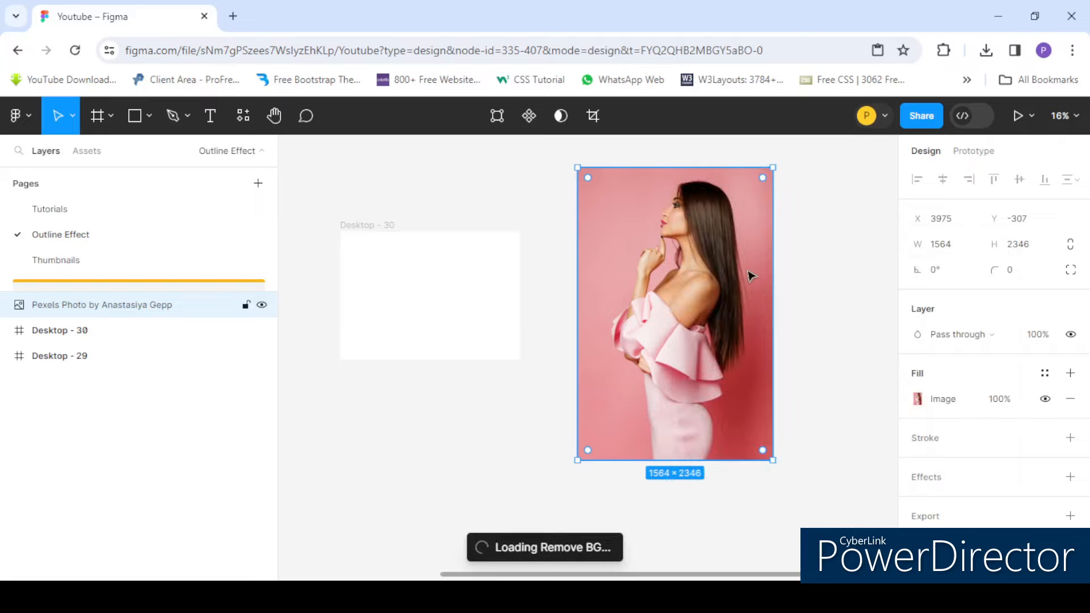
Step: Move the woman's cutout image closer to the Desktop - 30 frame
scroll(590, 282, left, 2)
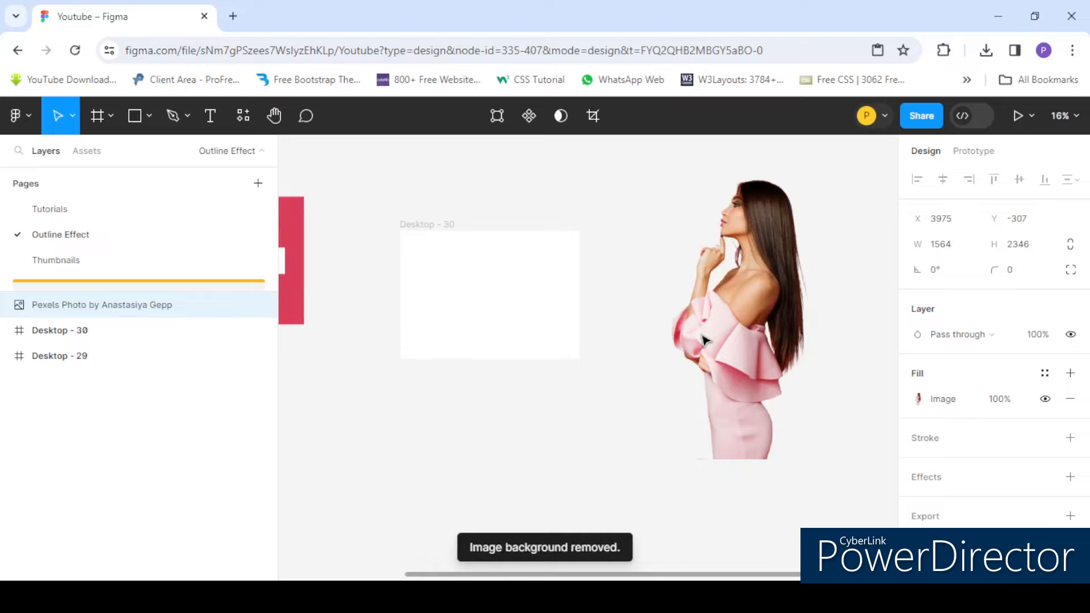
click(784, 297)
scroll(784, 301, down, 2)
drag(785, 322, 665, 325)
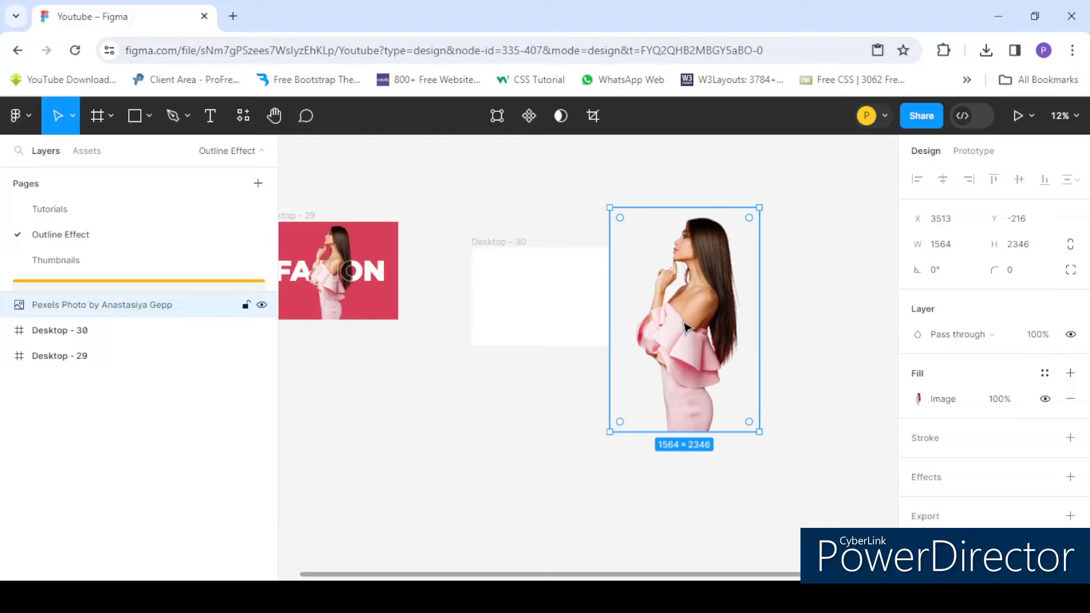
Step: Shrink the cutout proportionally with the Scale tool to about 650 × 975 and place it beside Desktop - 30
key(k)
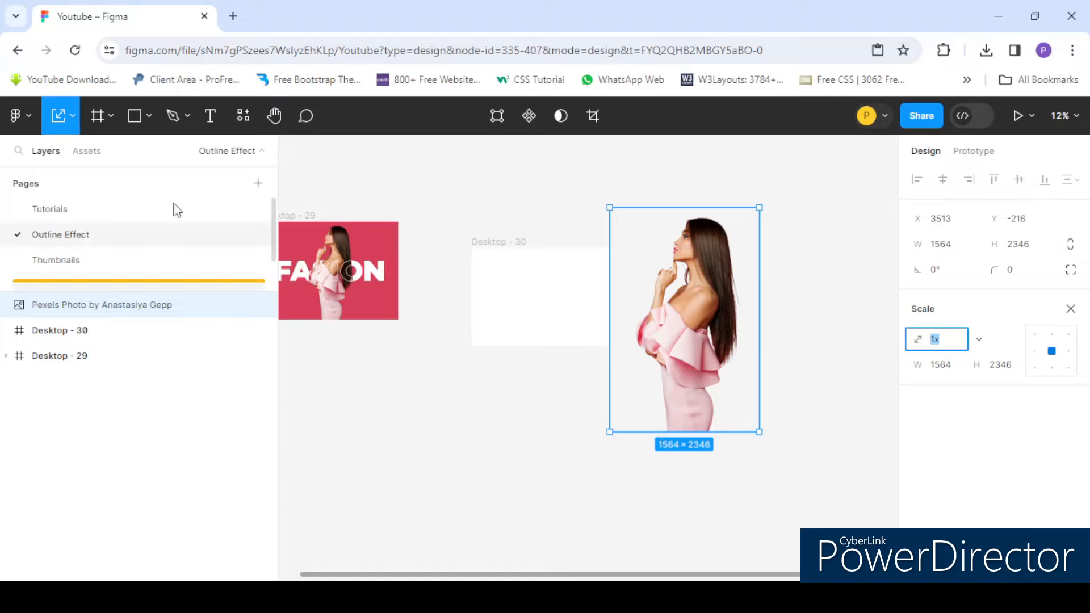
click(72, 118)
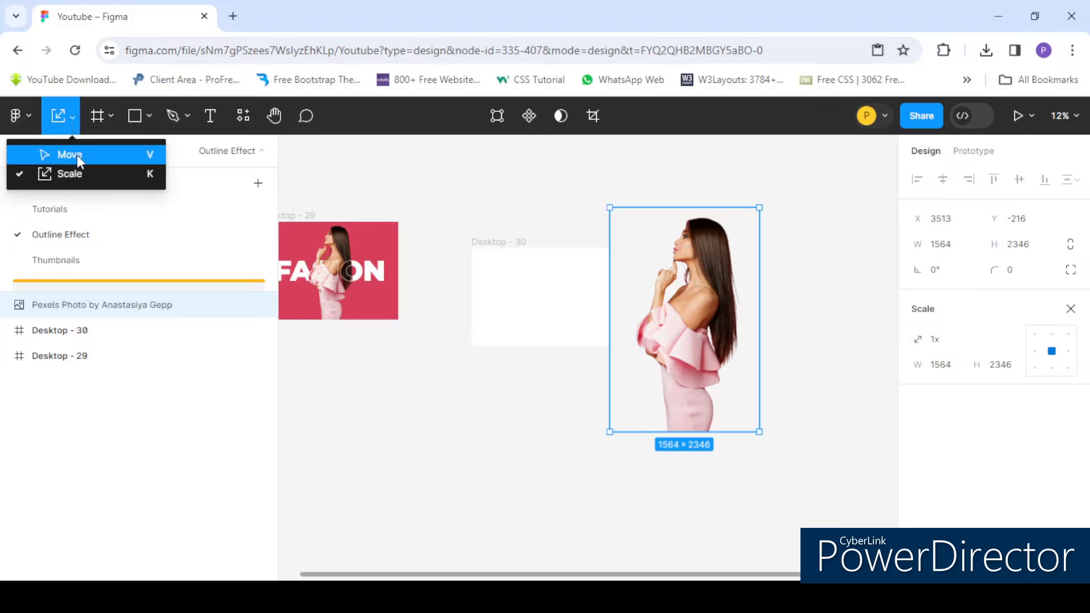
click(77, 155)
click(76, 124)
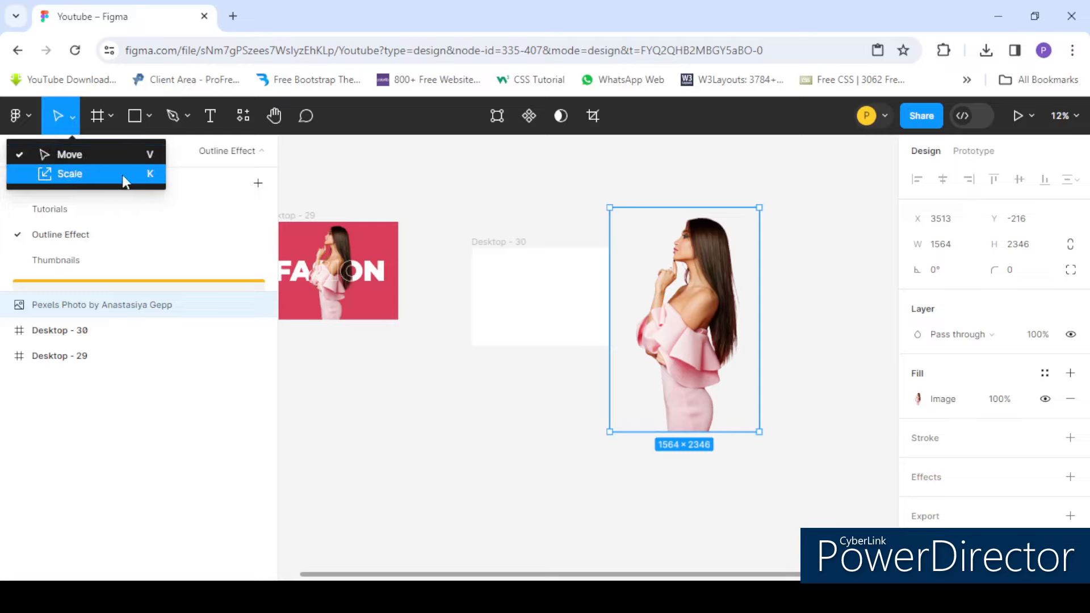
click(59, 175)
drag(687, 432, 686, 299)
scroll(520, 275, up, 3)
drag(839, 226, 824, 330)
Step: Add the text "FASHION" in capitals inside the Desktop - 30 frame
click(509, 291)
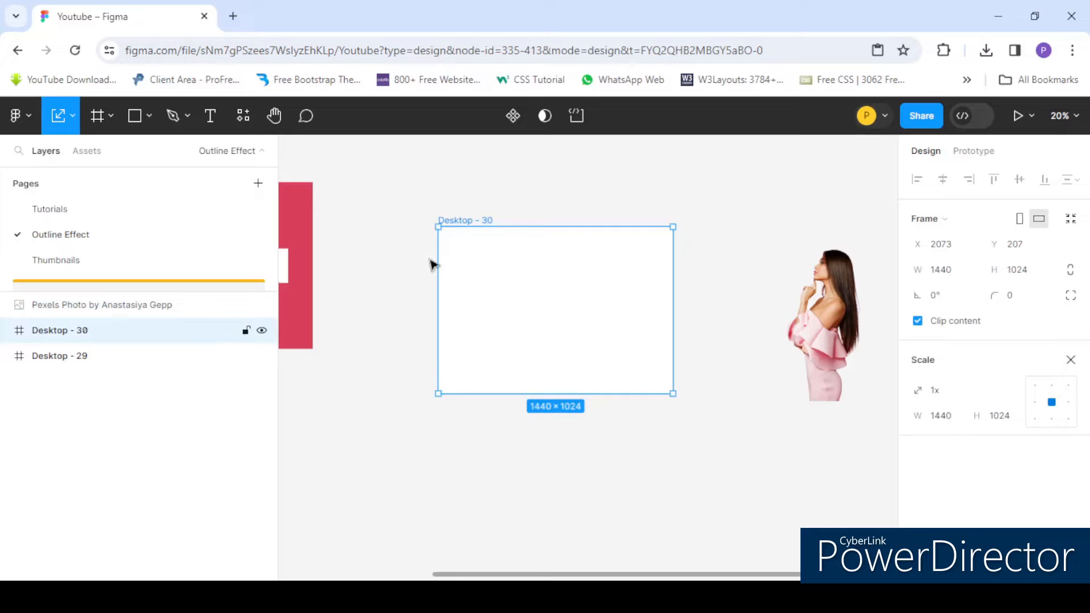
click(215, 117)
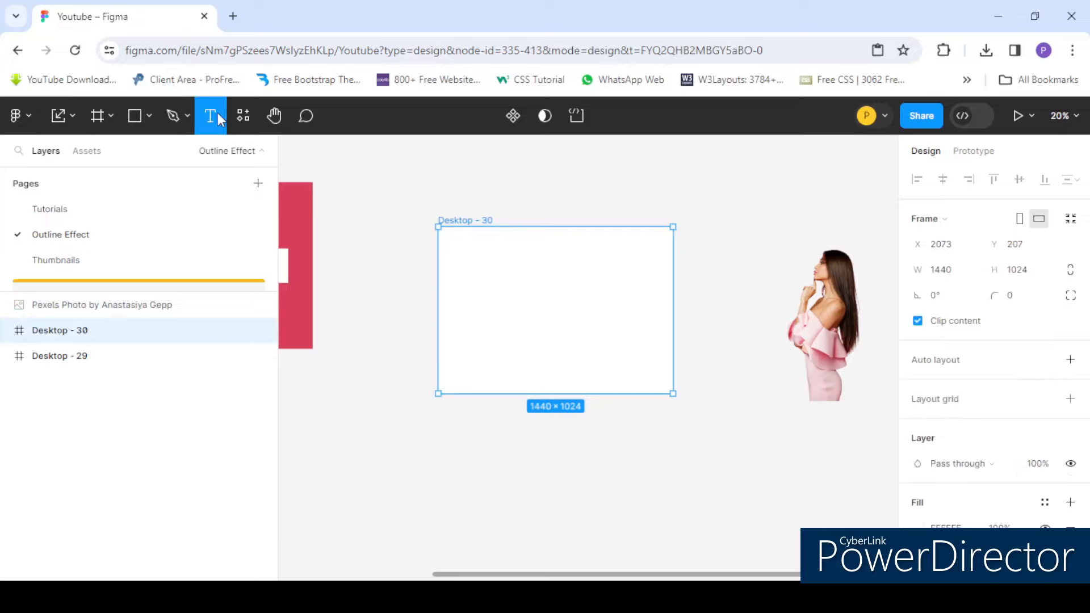
scroll(489, 288, up, 3)
click(438, 284)
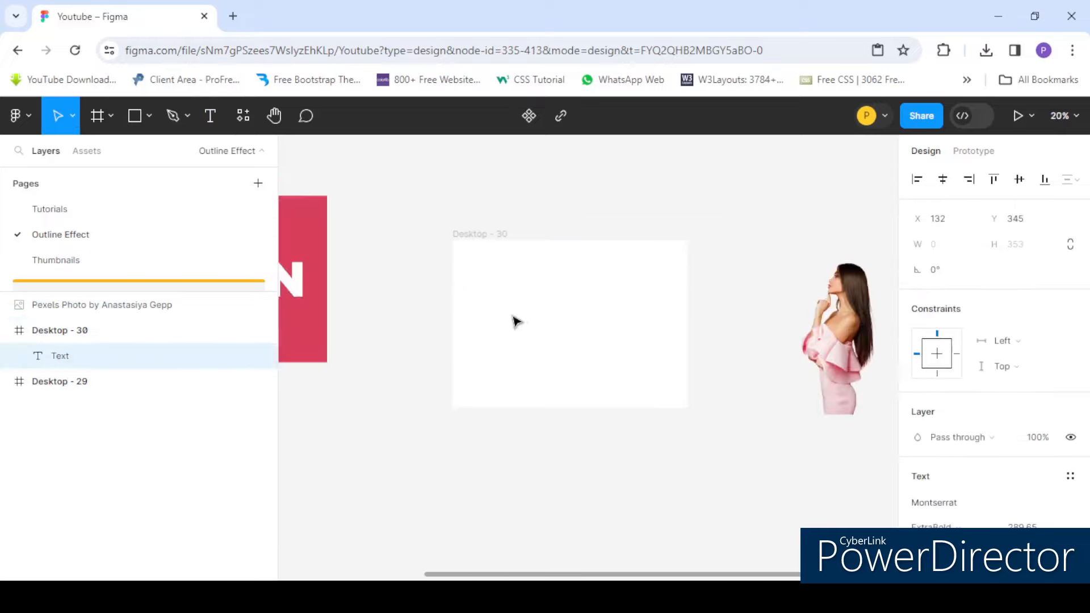
text(Fa)
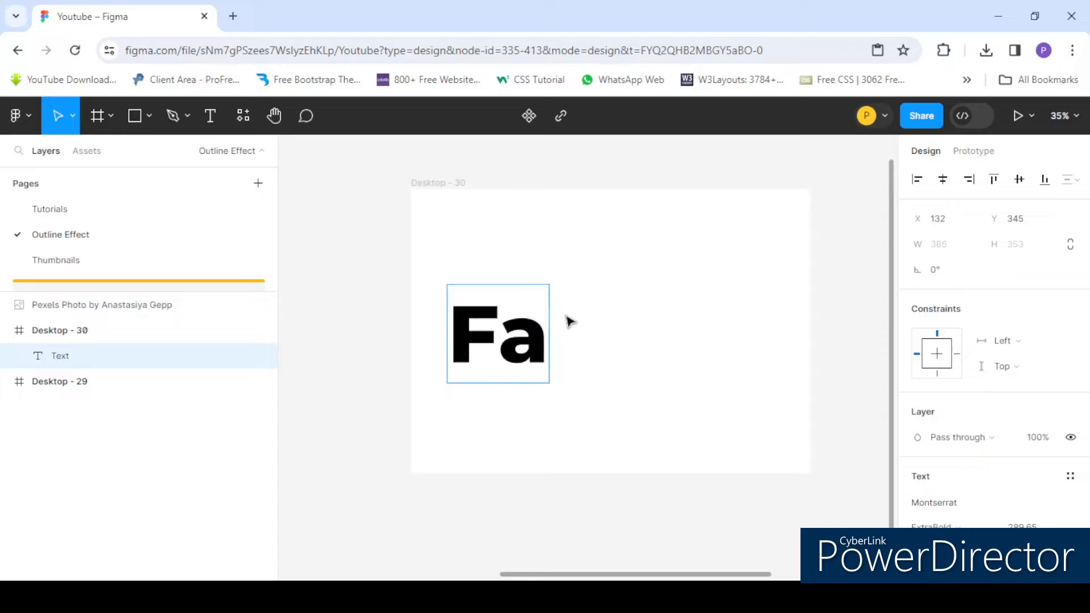
key(Left)
key(Delete)
text(A)
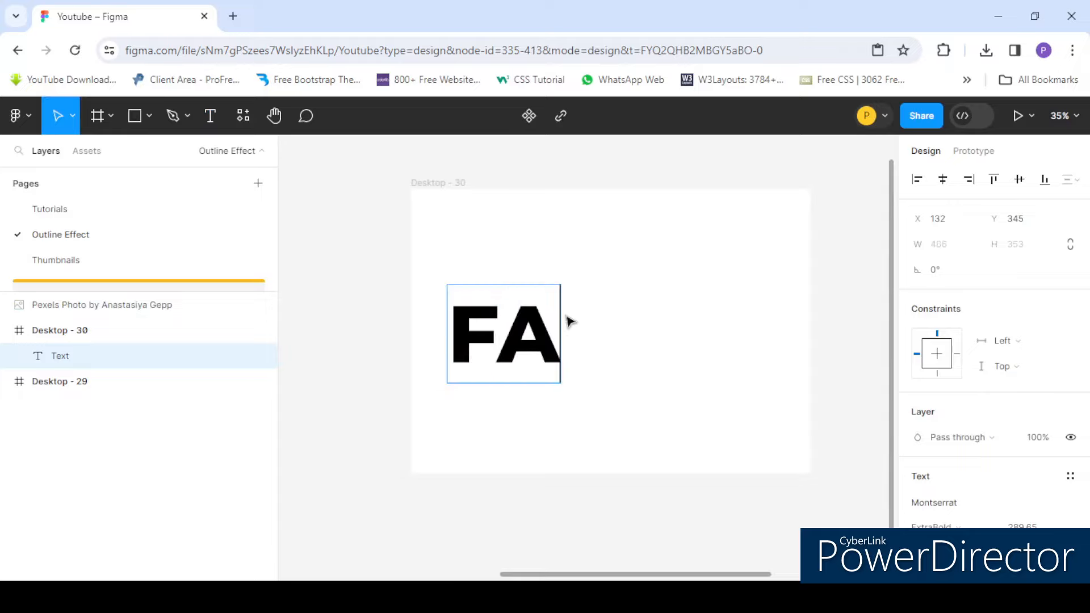
text(SHION)
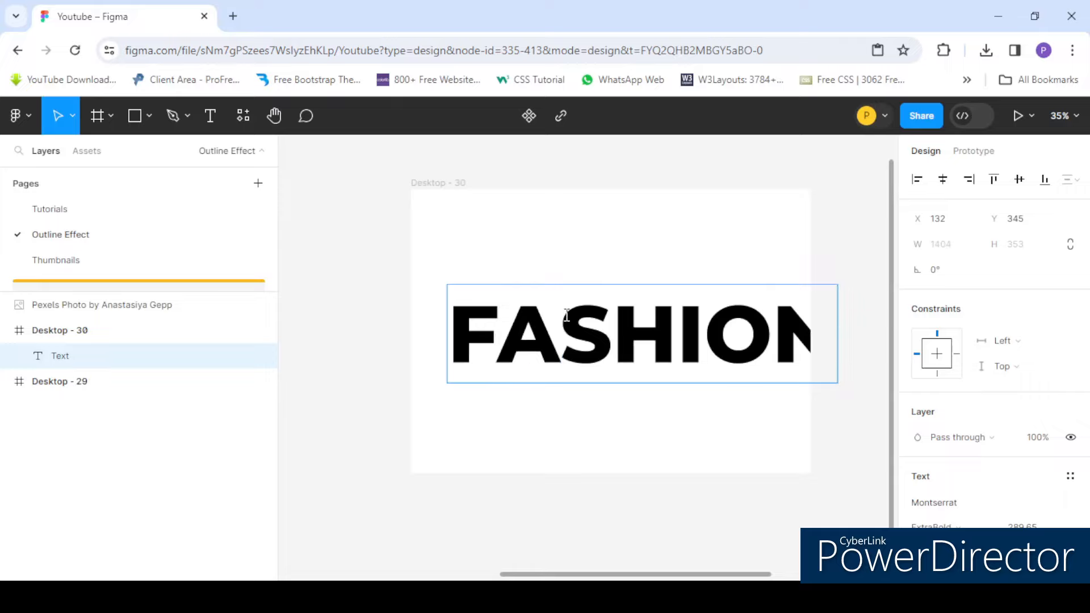
key(Escape)
Step: Center the FASHION text in the Desktop - 30 frame and set its font size to 289
scroll(327, 274, down, 2)
mouse_move(582, 342)
mouse_down()
mouse_move(557, 319)
mouse_move(558, 333)
mouse_up()
scroll(953, 280, down, 5)
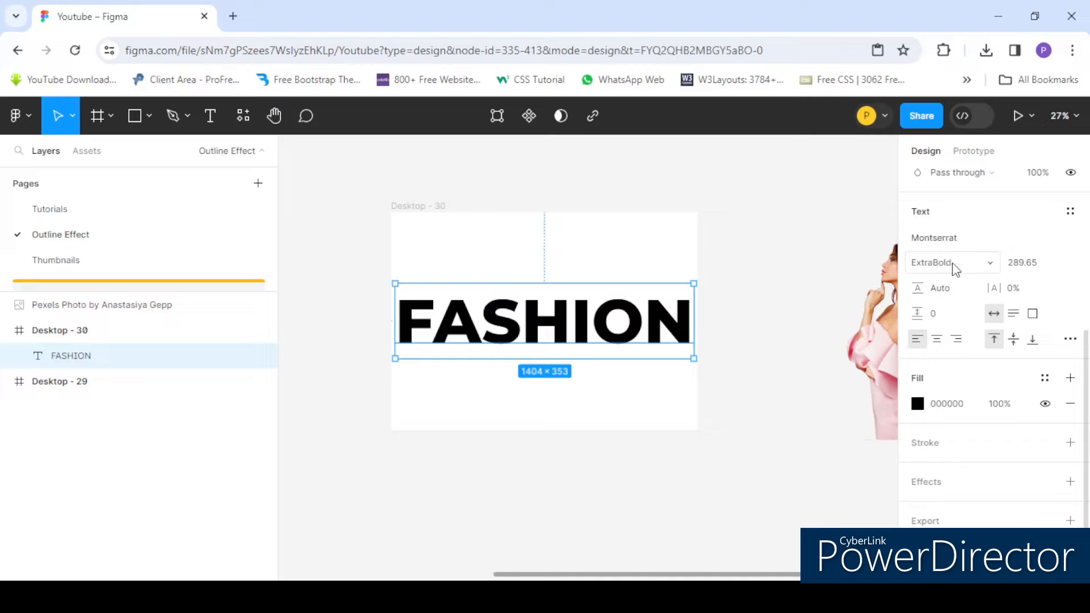
click(1030, 273)
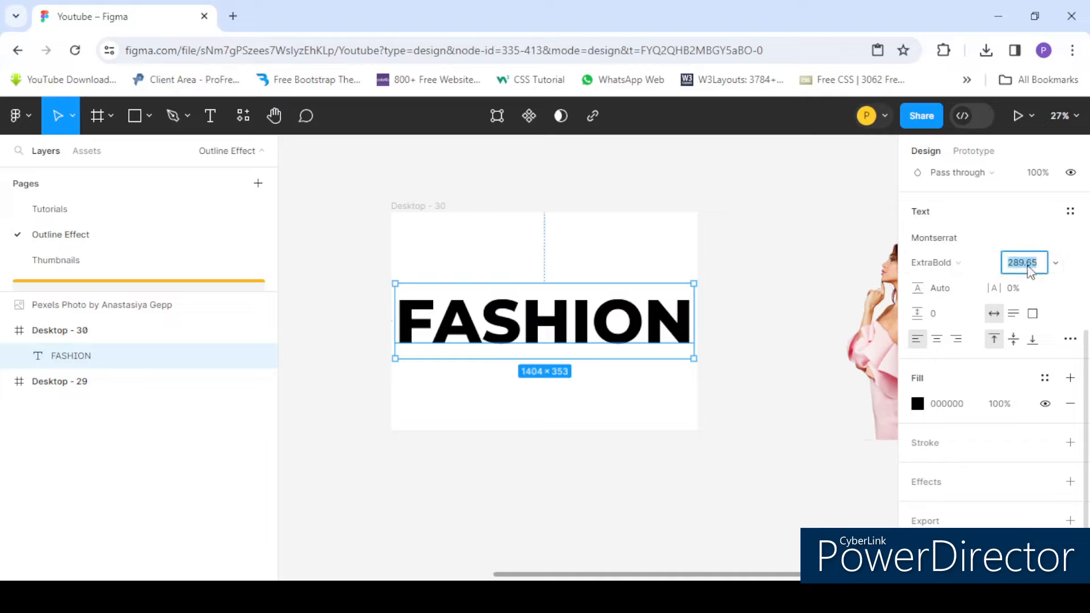
text(289)
drag(546, 321, 576, 325)
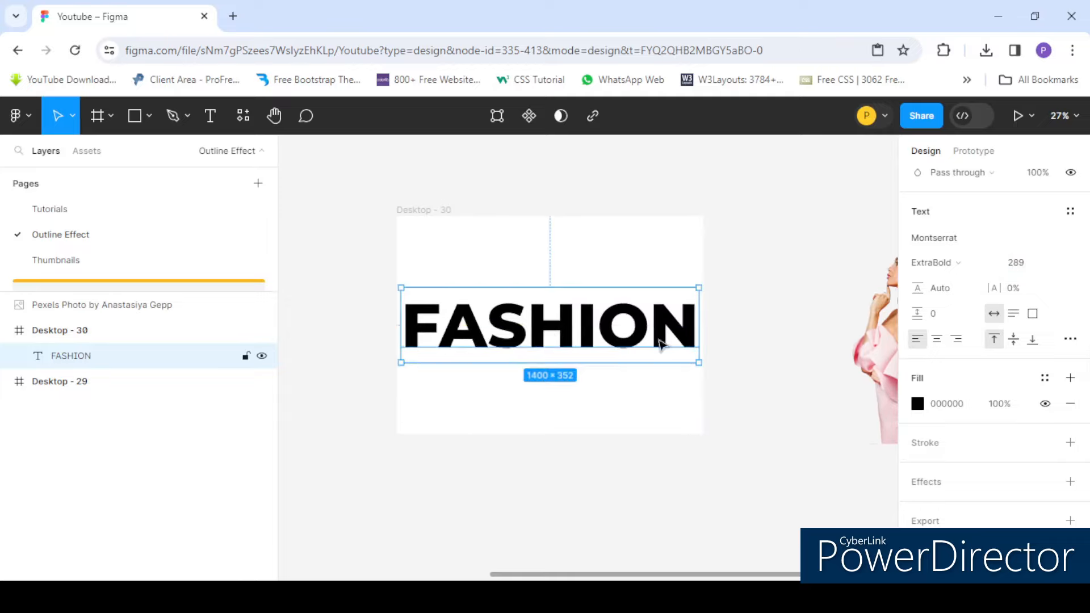
scroll(599, 329, down, 2)
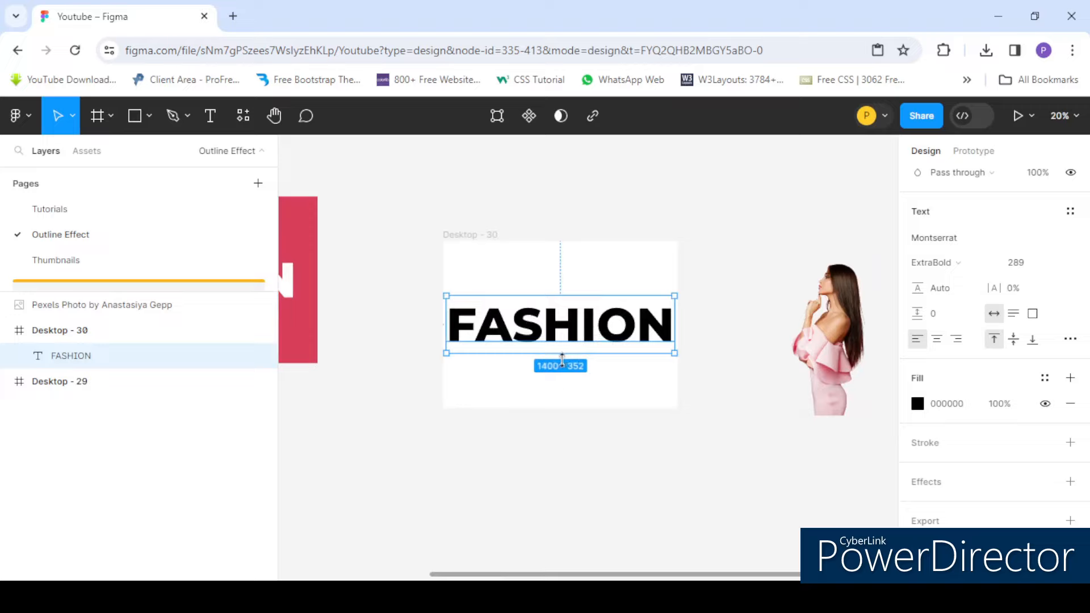
Step: Move the woman's cutout into the Desktop - 30 frame, over the middle of the FASHION text
click(555, 383)
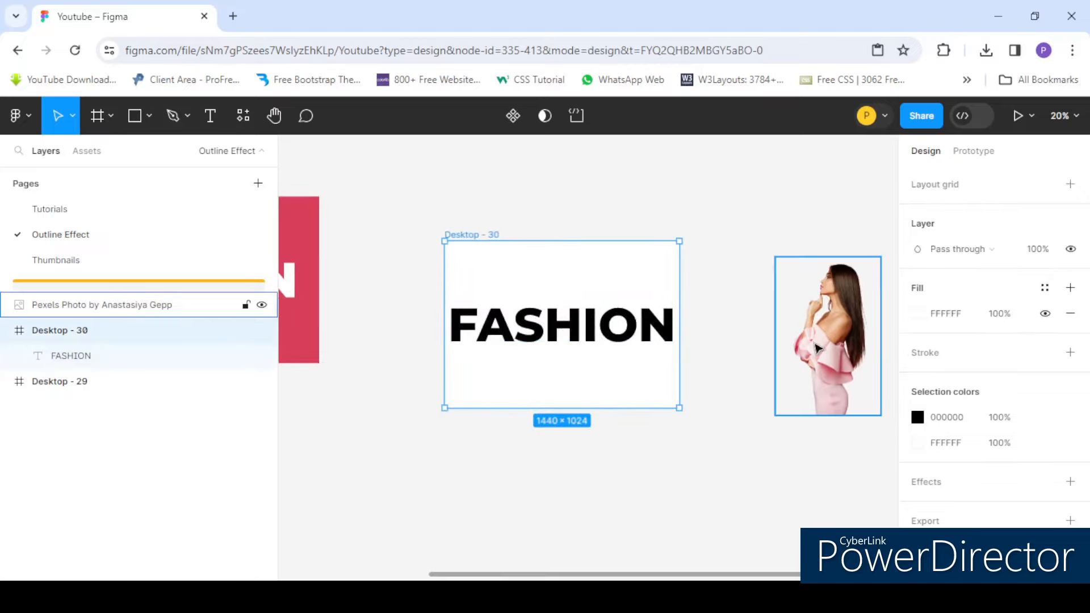
click(841, 353)
drag(841, 352, 567, 341)
scroll(568, 341, up, 5)
scroll(568, 341, down, 4)
scroll(623, 311, up, 3)
scroll(623, 311, down, 3)
Step: Fill the Desktop - 30 frame with the pinkish-red background color sampled from the Desktop - 29 frame
click(506, 239)
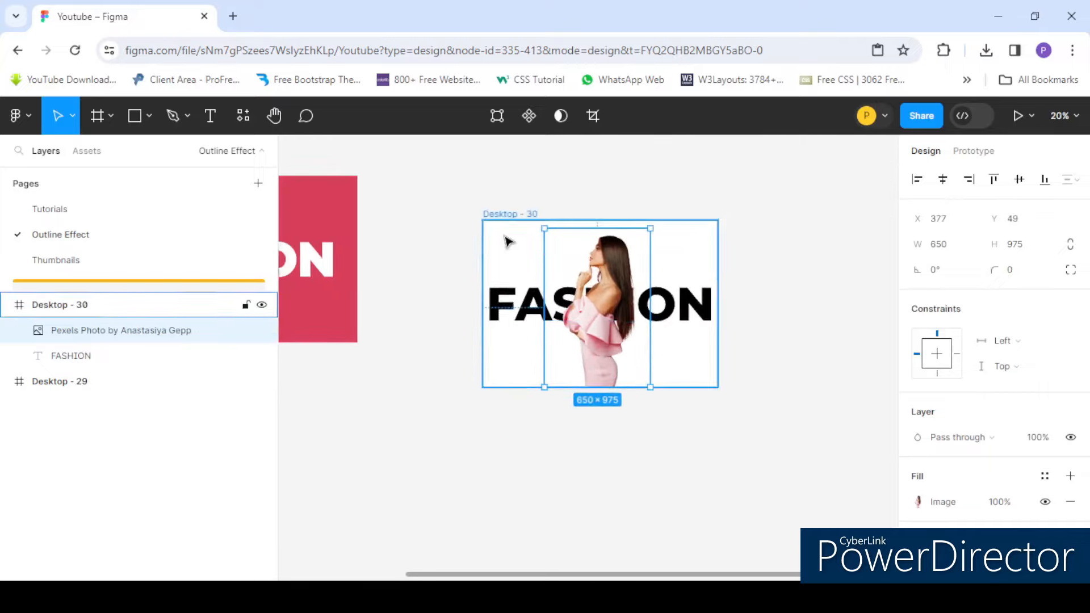
scroll(504, 236, down, 4)
scroll(920, 383, down, 4)
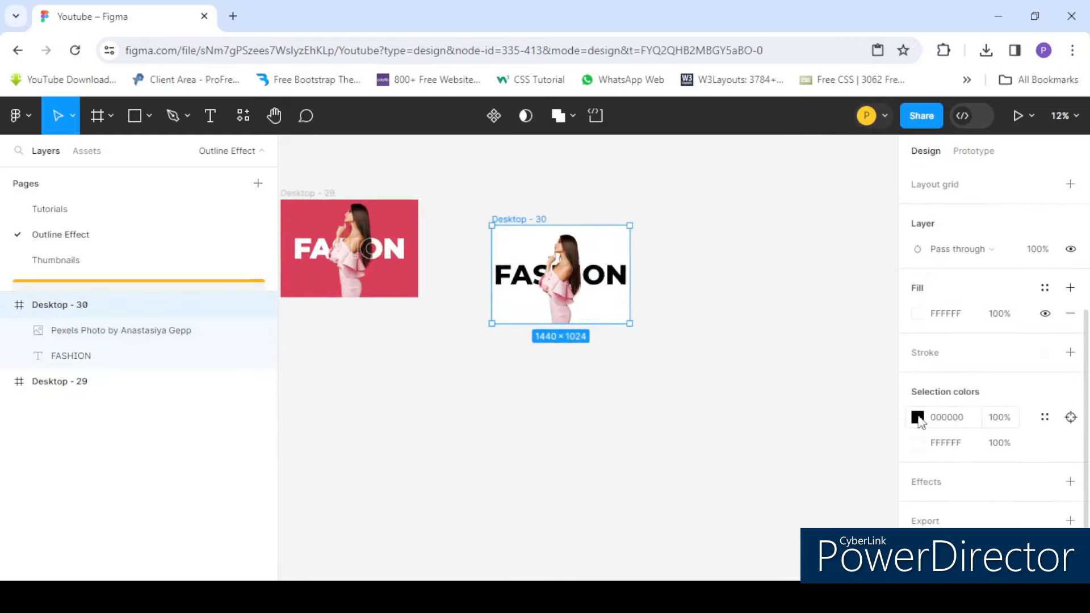
click(917, 314)
click(730, 421)
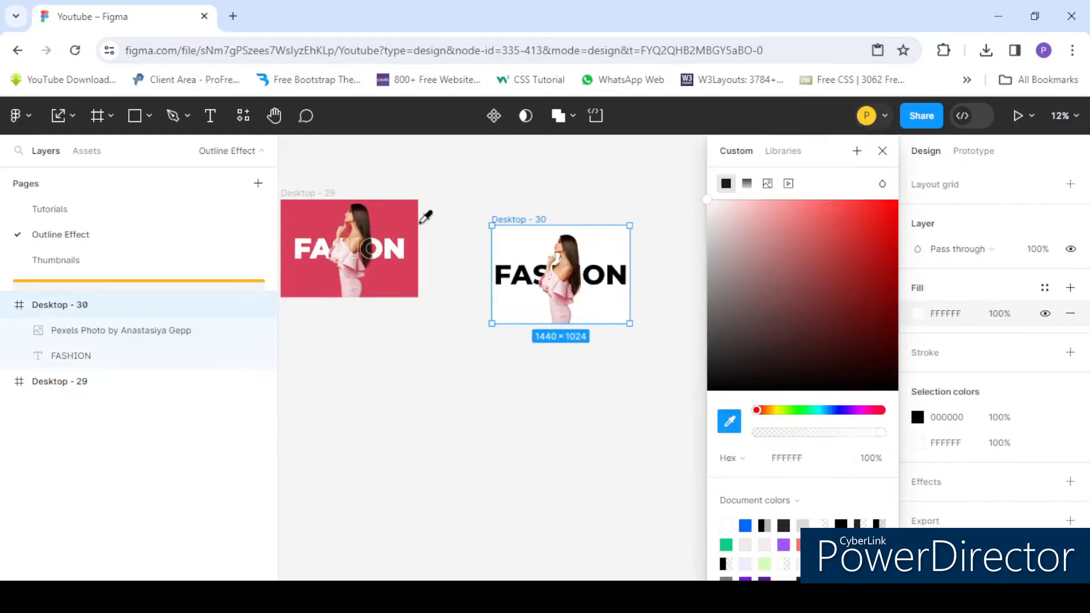
click(403, 214)
Step: Change the fill of the FASHION text in Desktop - 30 to white (FFFFFF)
scroll(596, 250, up, 3)
scroll(600, 255, up, 1)
click(605, 310)
scroll(603, 295, down, 2)
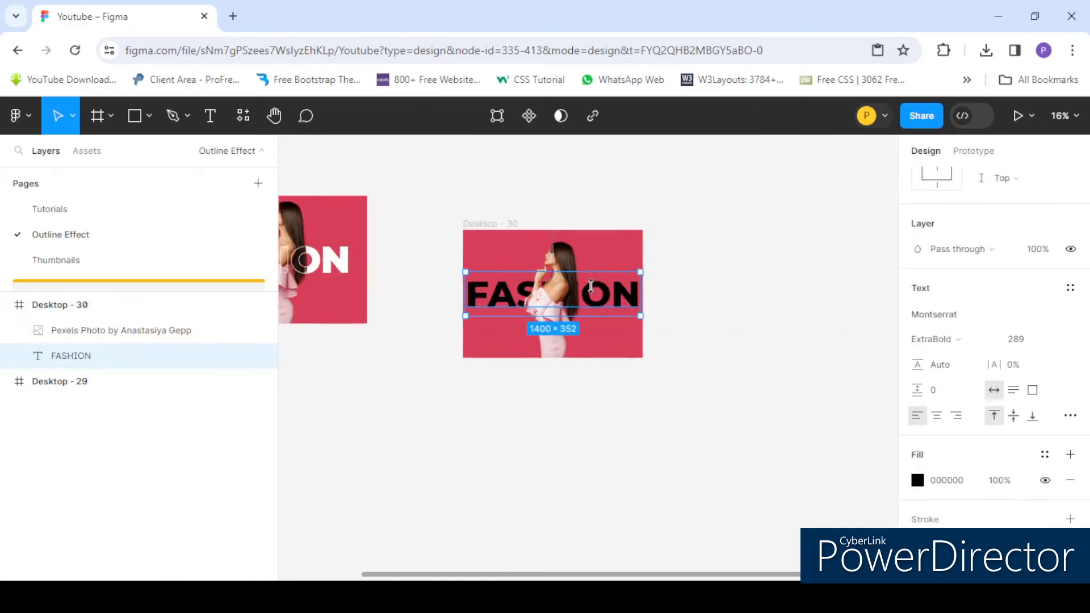
scroll(581, 293, up, 2)
scroll(927, 358, down, 2)
click(917, 404)
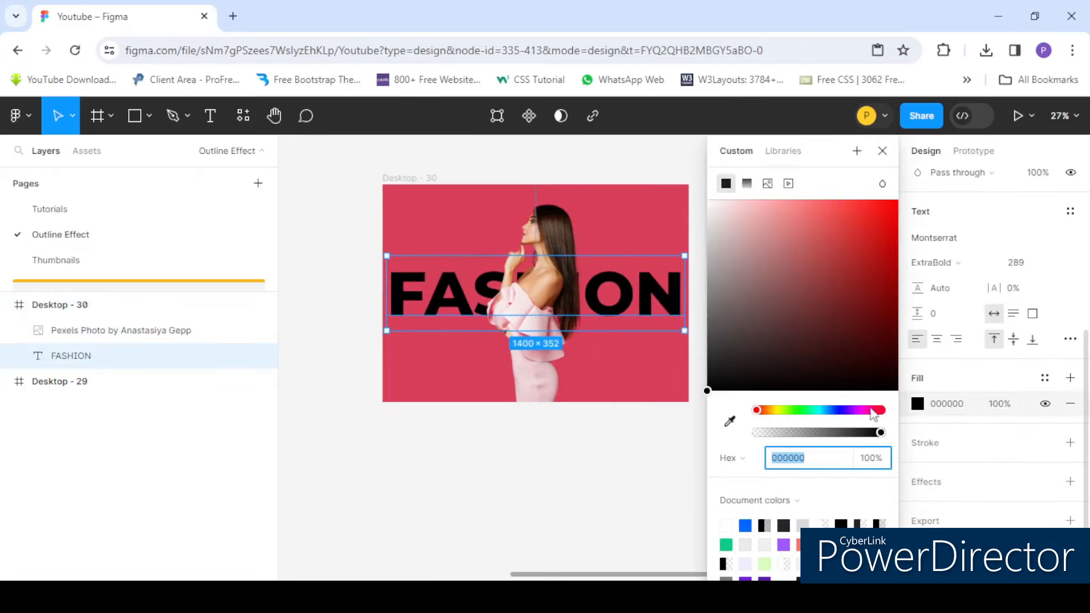
drag(752, 224, 587, 153)
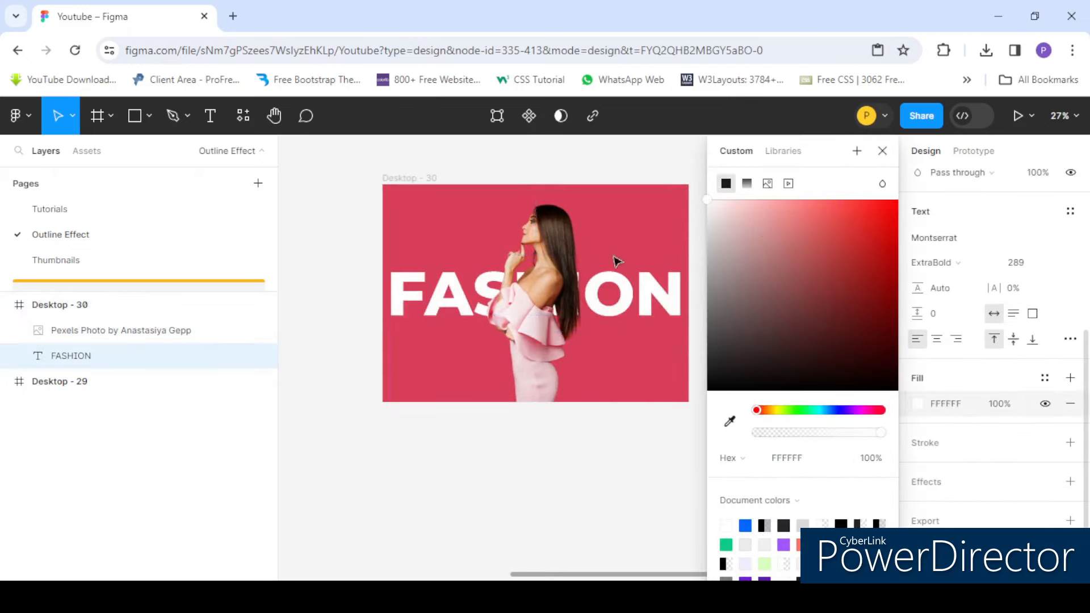
scroll(519, 312, up, 1)
click(580, 501)
scroll(578, 326, down, 2)
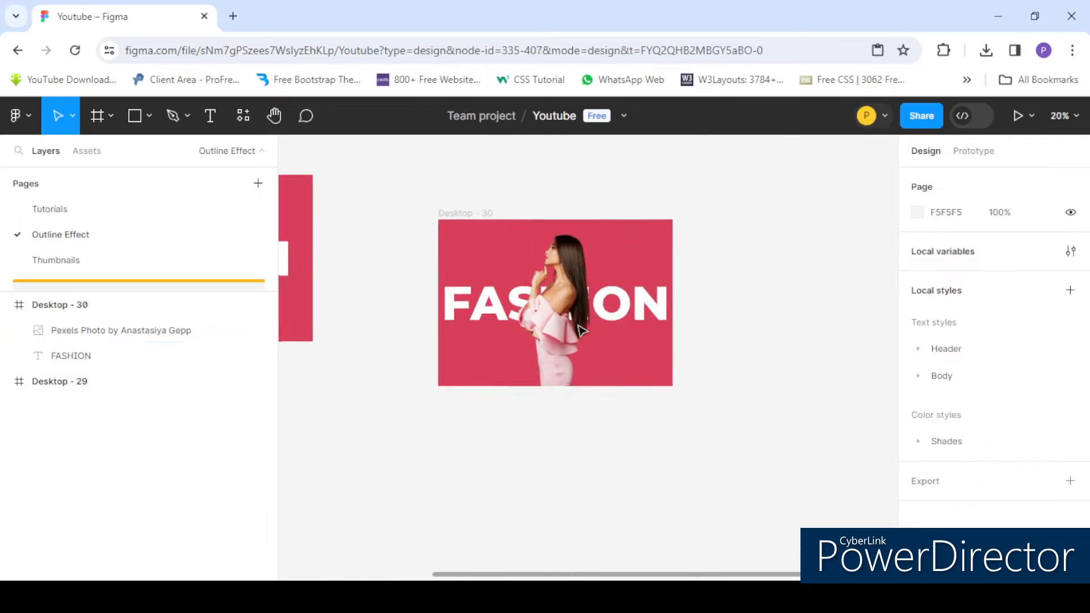
Step: Duplicate the FASHION text and move the copy above the woman's photo in the layer order
click(492, 309)
scroll(492, 309, up, 1)
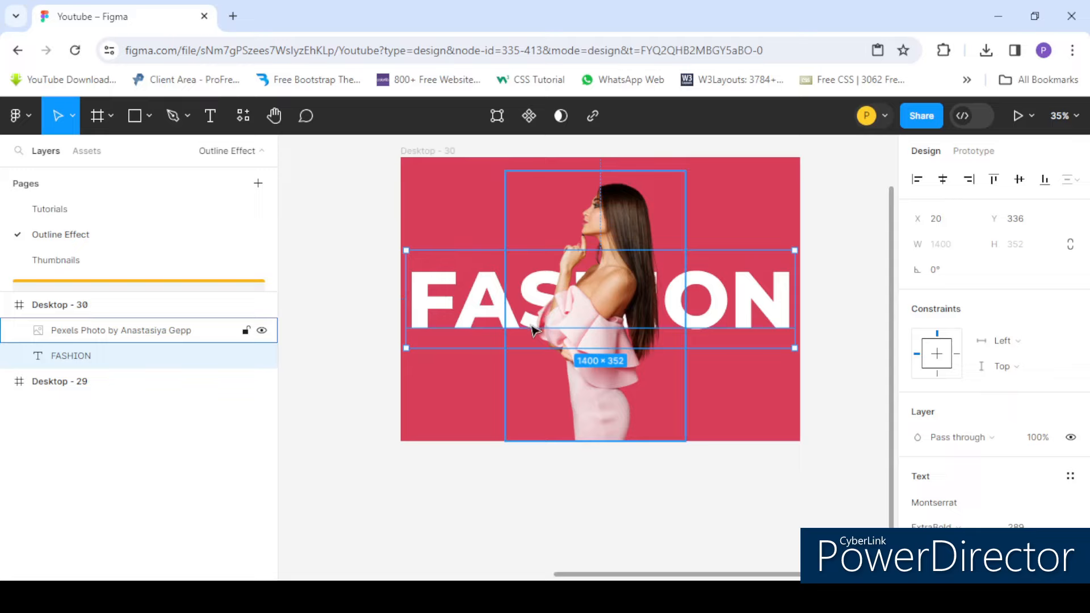
key(ctrl+d)
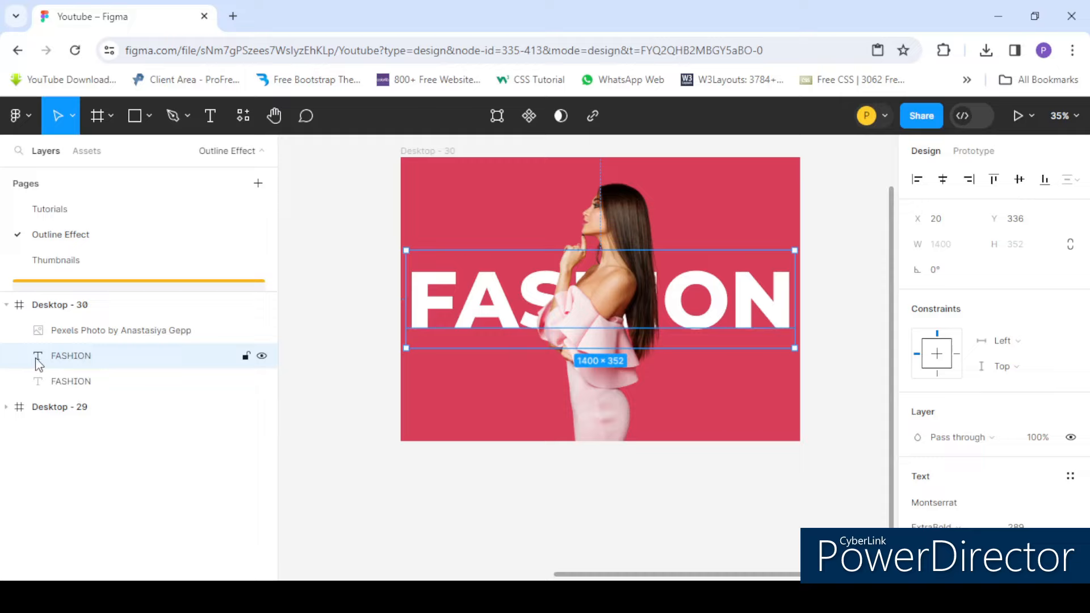
drag(38, 359, 39, 331)
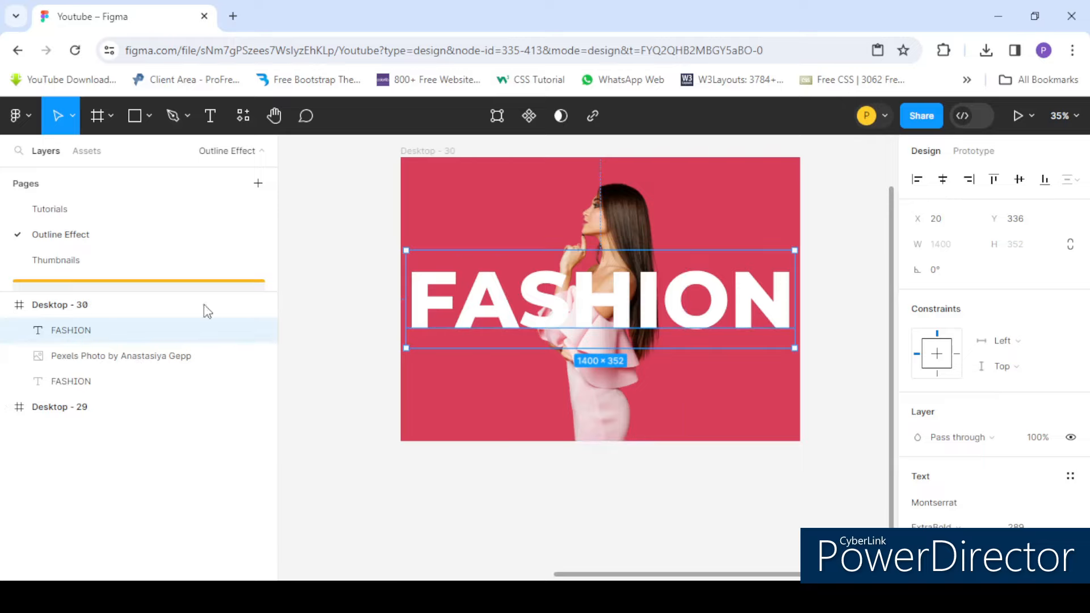
Step: Remove the fill from the FASHION copy that lies above the woman's photo
scroll(467, 320, down, 1)
scroll(475, 323, up, 1)
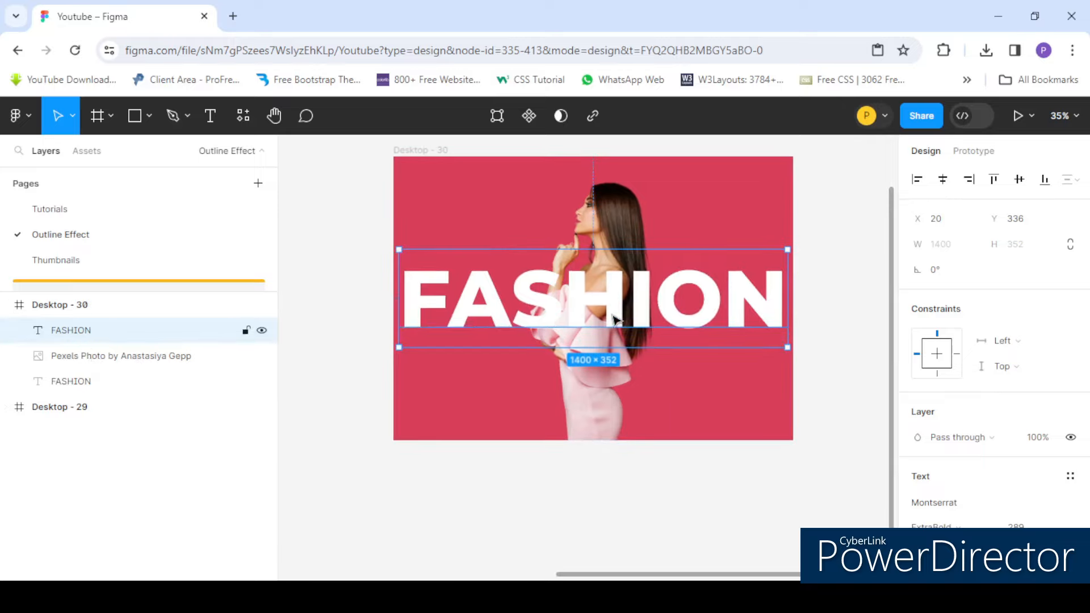
scroll(583, 300, up, 1)
scroll(563, 322, down, 2)
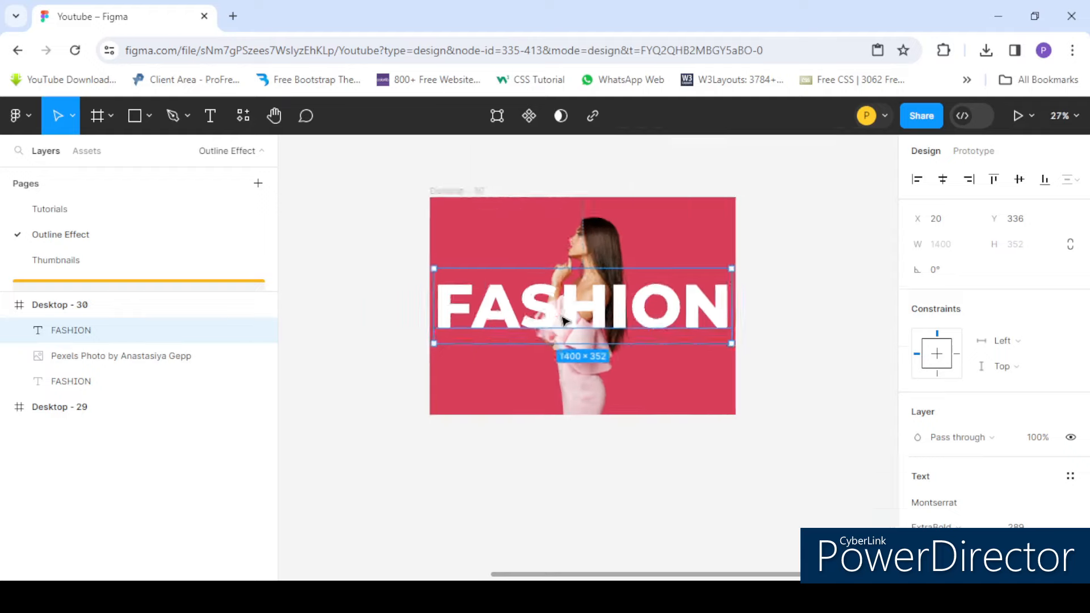
scroll(563, 322, up, 1)
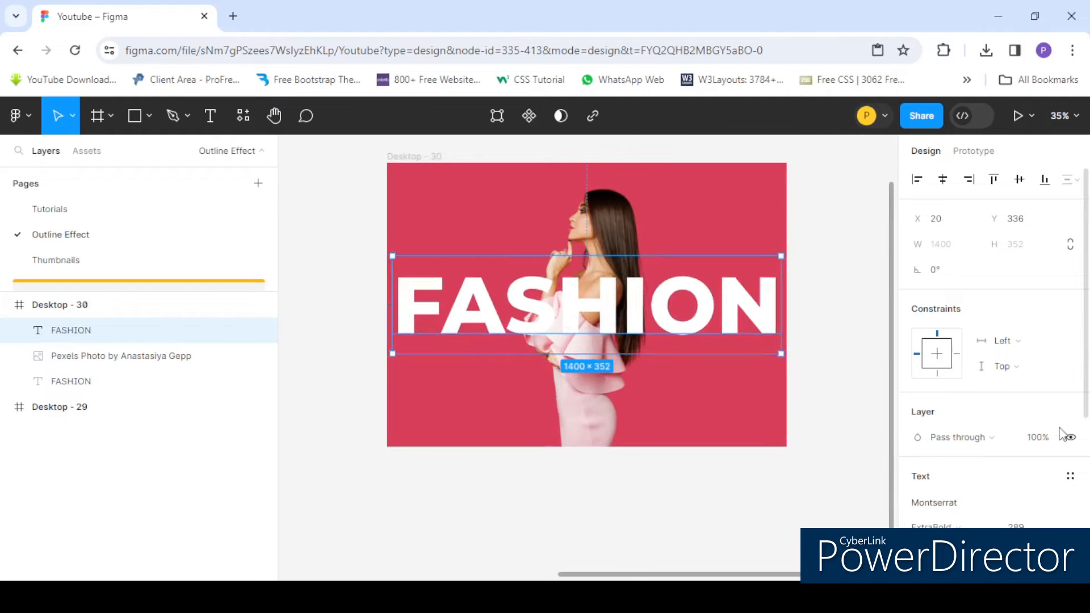
scroll(1050, 433, down, 5)
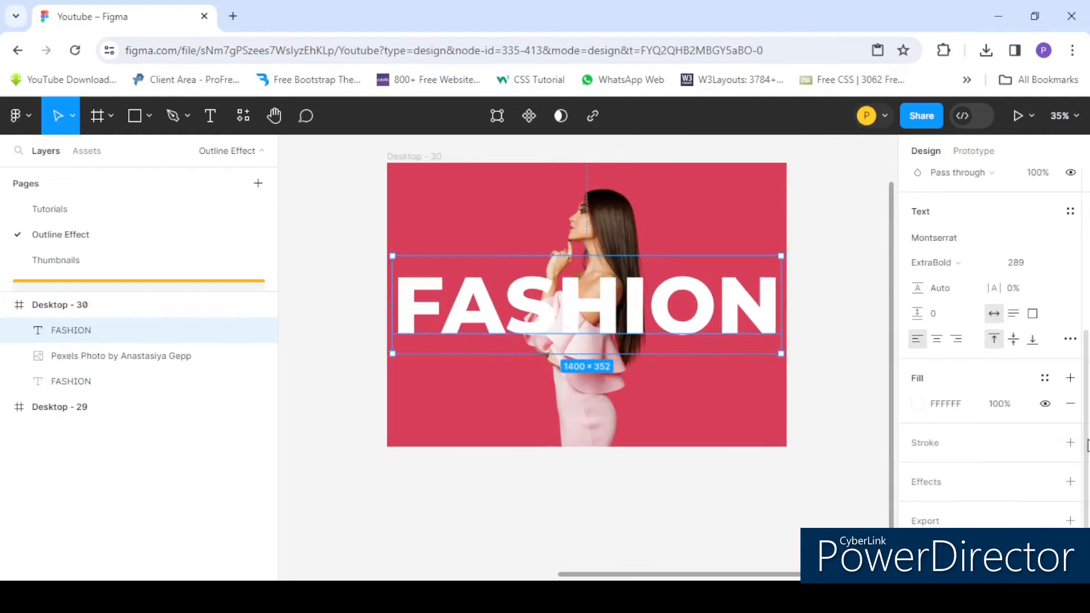
click(1072, 405)
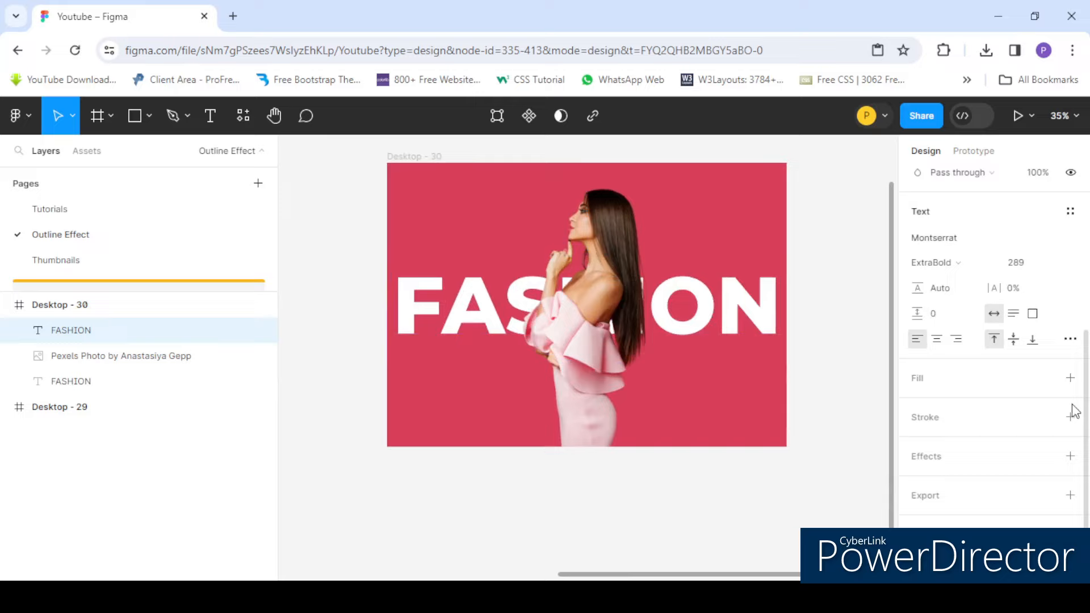
Step: Add an outside stroke to the upper FASHION text and set its thickness to 3
click(930, 422)
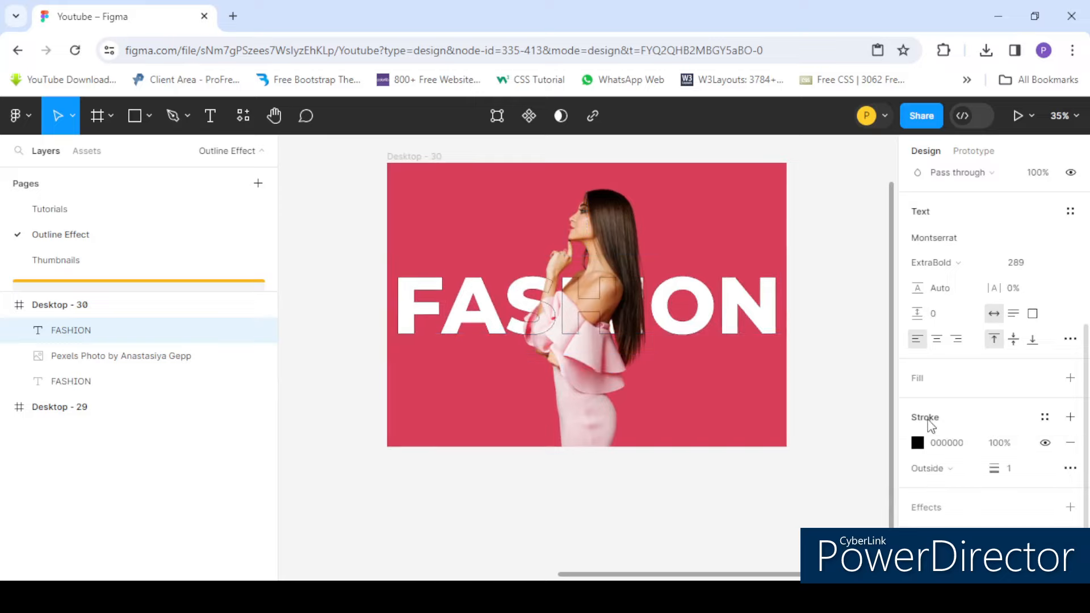
click(1017, 474)
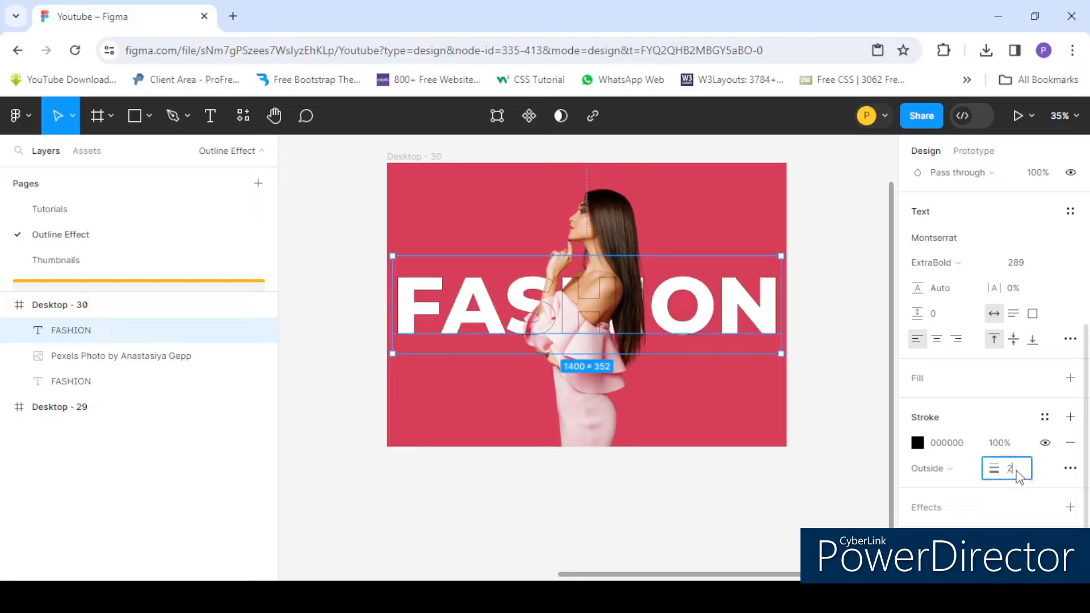
key(Return)
click(1018, 473)
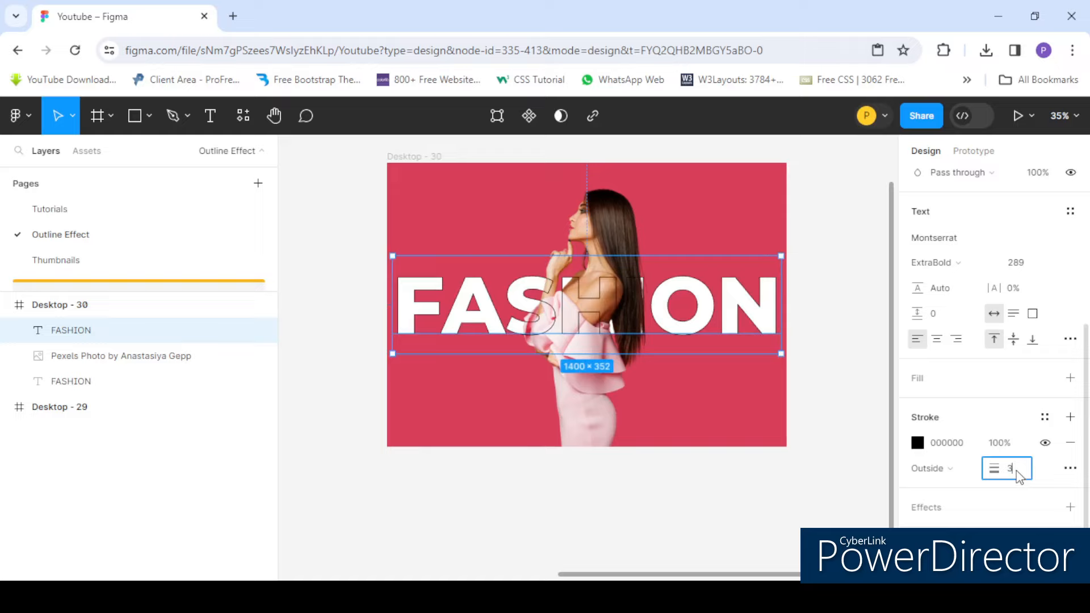
text(3)
key(Return)
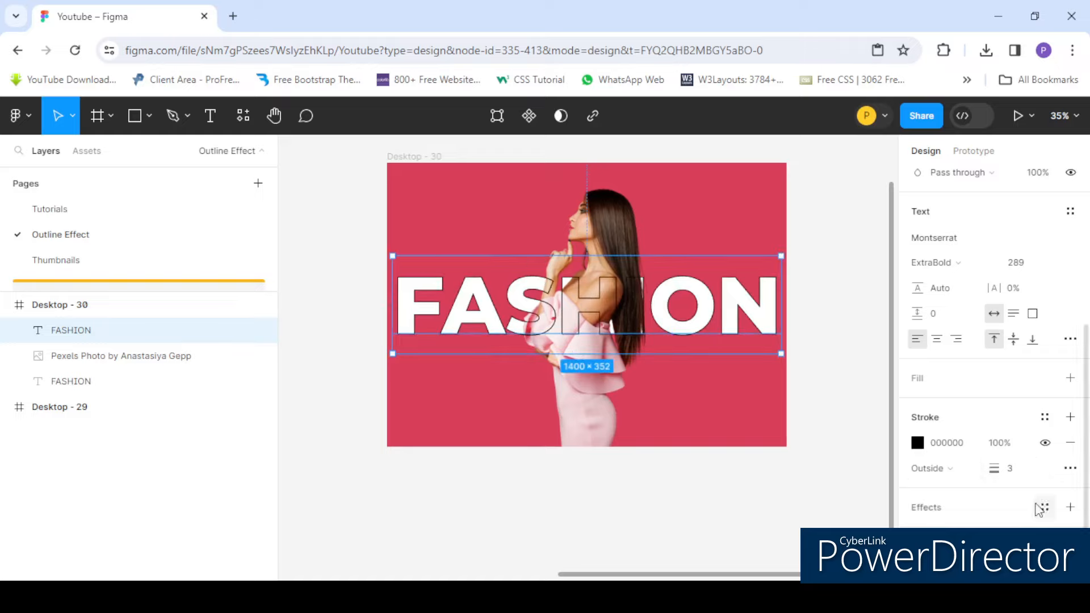
Step: Change the stroke color of the upper FASHION text to white (FFFFFF) and deselect it
scroll(937, 448, down, 1)
click(917, 417)
drag(799, 275, 572, 89)
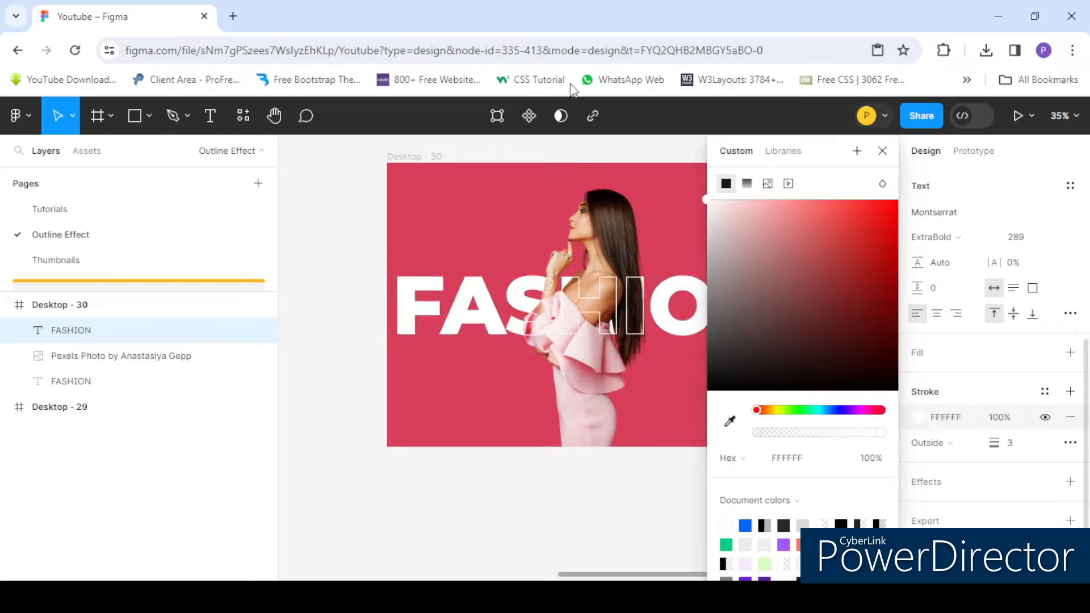
scroll(532, 275, down, 3)
scroll(533, 275, up, 2)
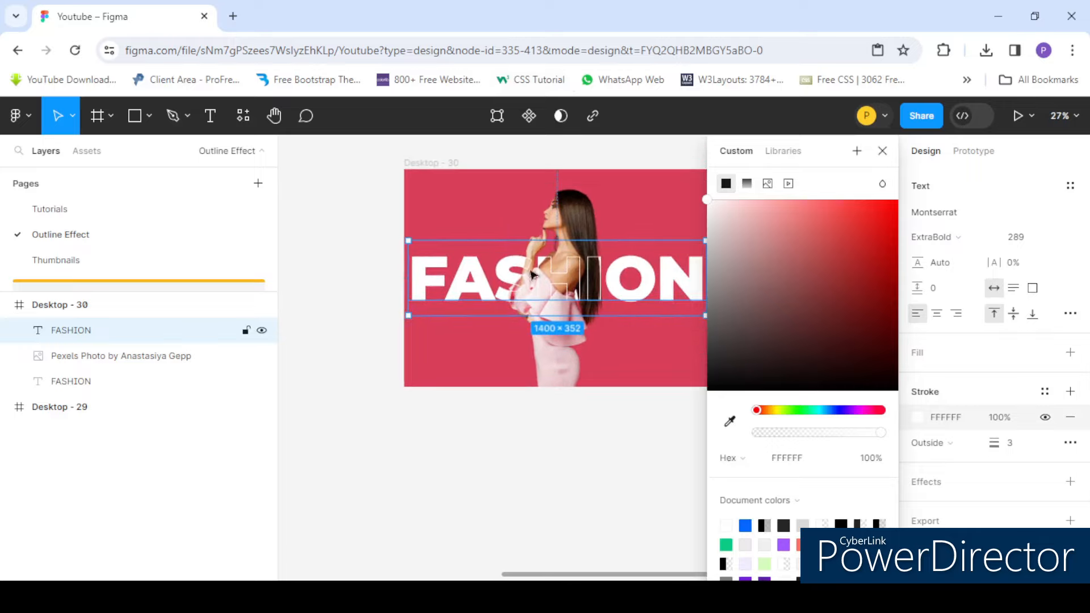
scroll(532, 275, down, 2)
scroll(532, 275, up, 2)
click(582, 470)
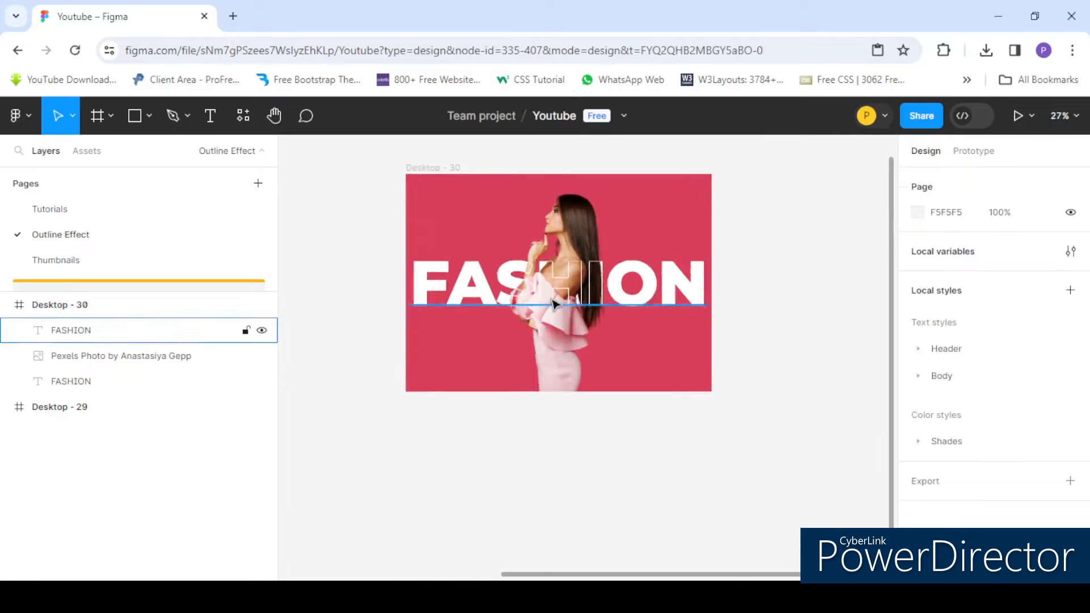
Step: Examine the outlined FASHION letters up close where they cross the woman's figure
scroll(555, 304, up, 2)
scroll(549, 332, up, 2)
scroll(549, 332, down, 2)
scroll(548, 330, up, 1)
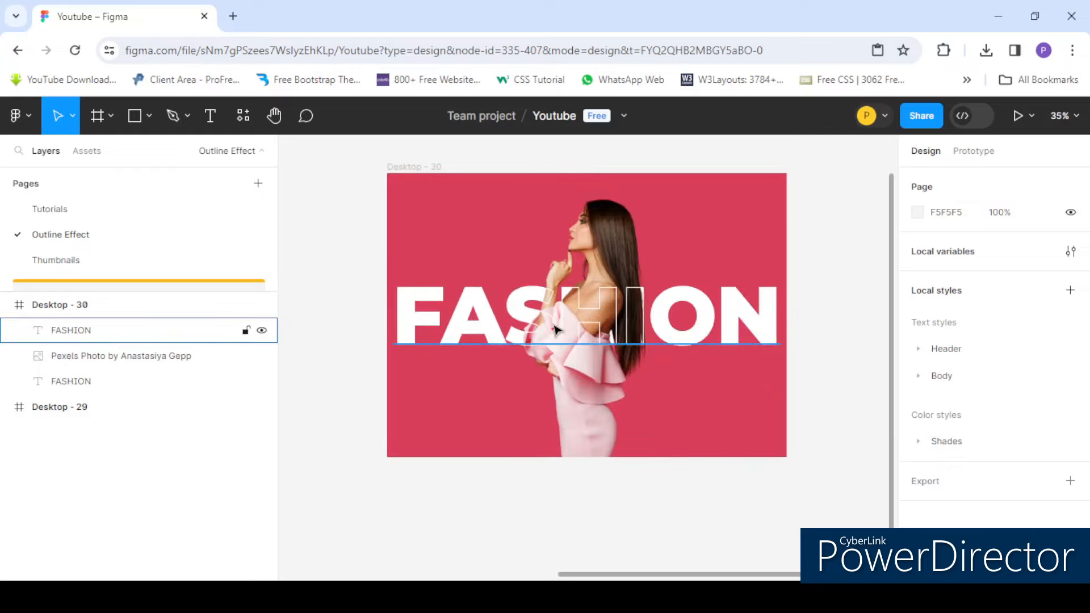
scroll(556, 330, up, 1)
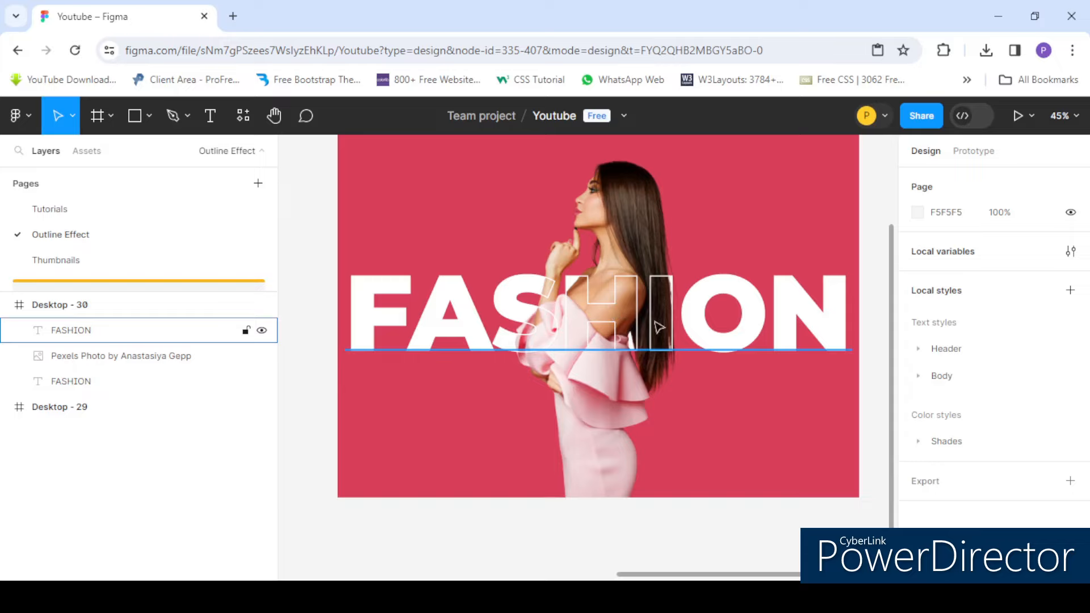
scroll(639, 300, down, 1)
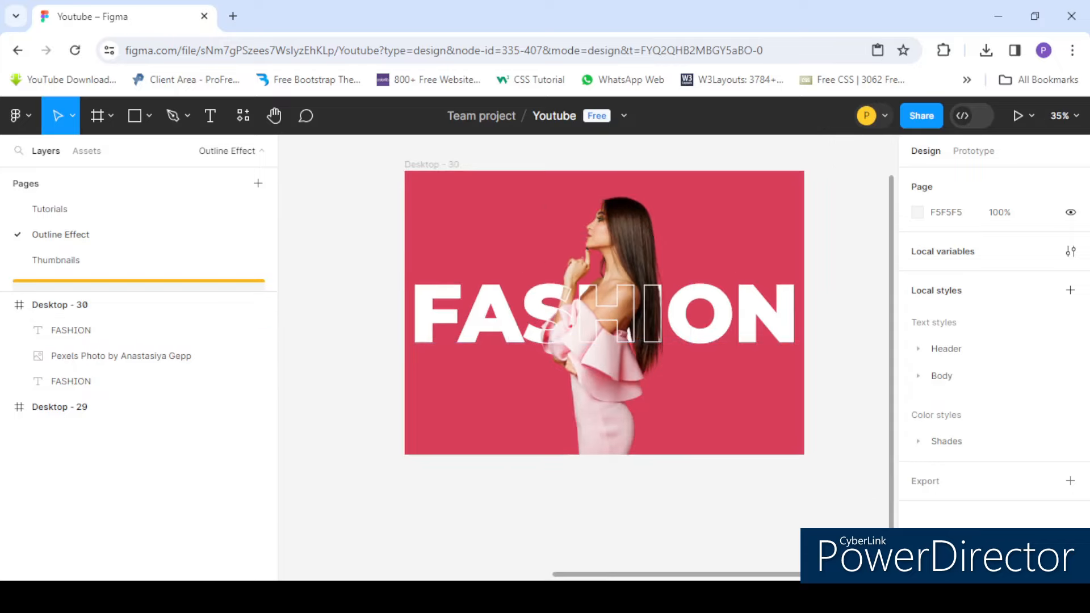